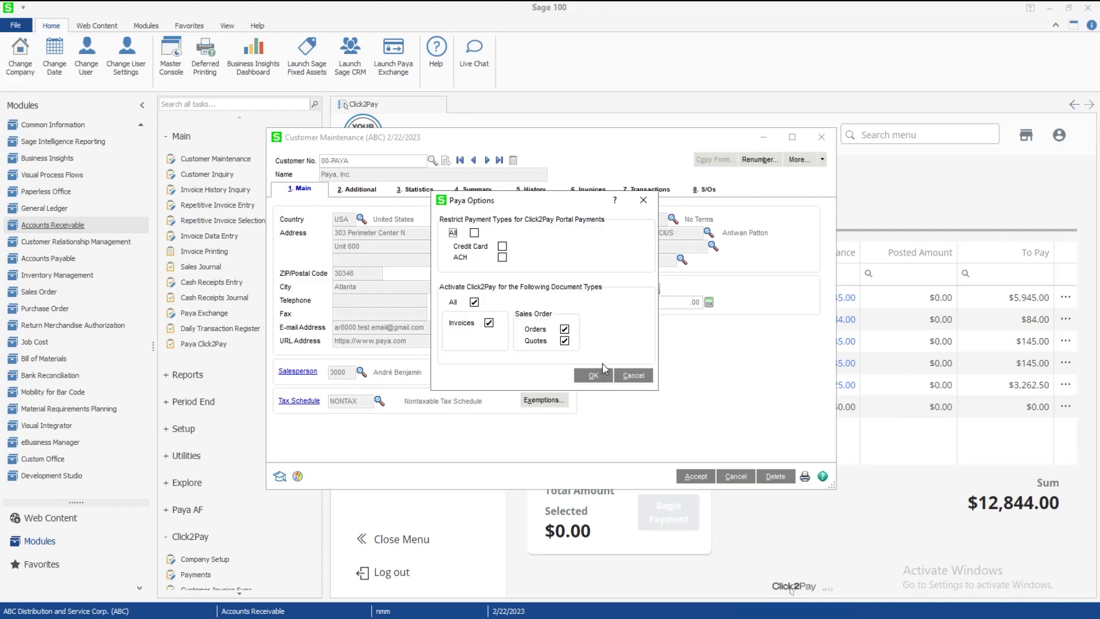
# Confirm the Paya Options, save the Paya, Inc. customer record, and close Customer Maintenance
pyautogui.click(593, 374)
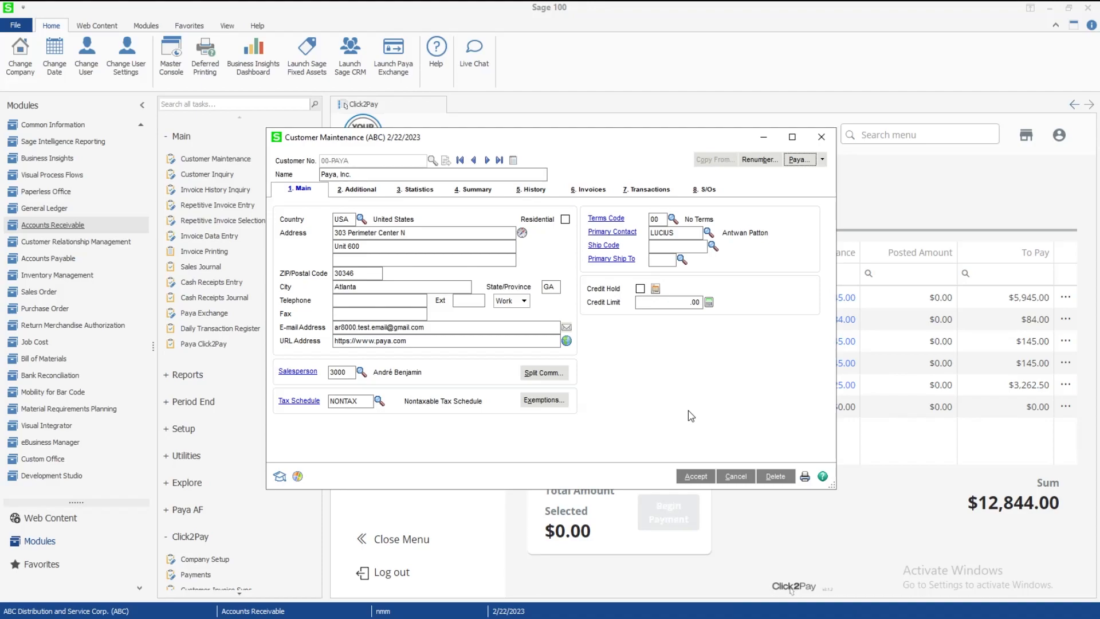
pyautogui.click(695, 476)
pyautogui.click(821, 137)
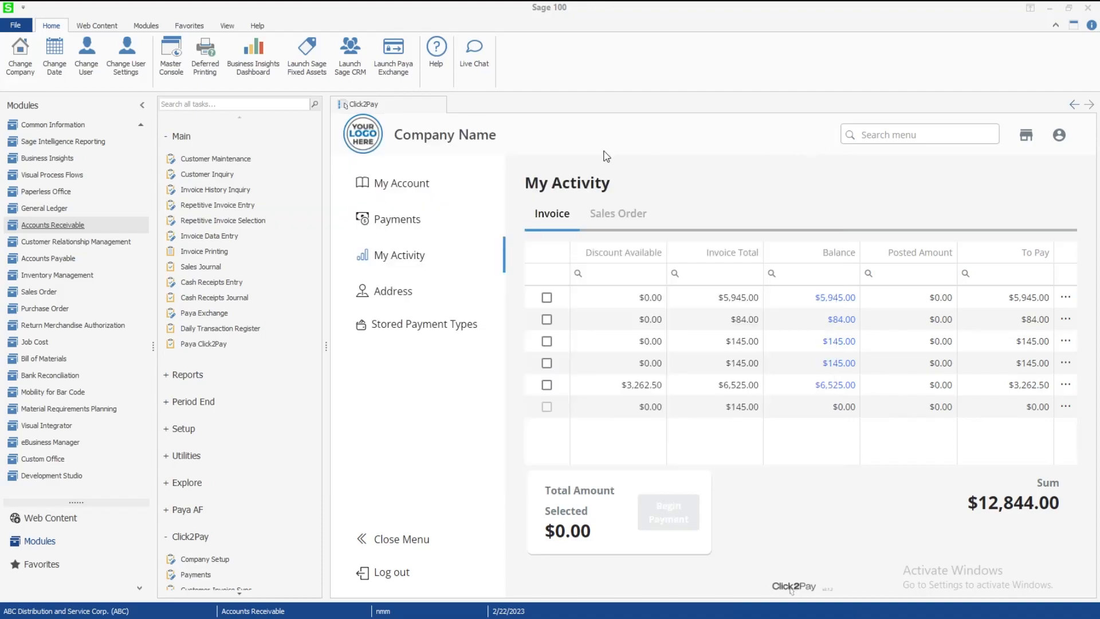
# Start a new invoice in new batch 00032 with the next invoice number, 0900035-IN
pyautogui.click(211, 237)
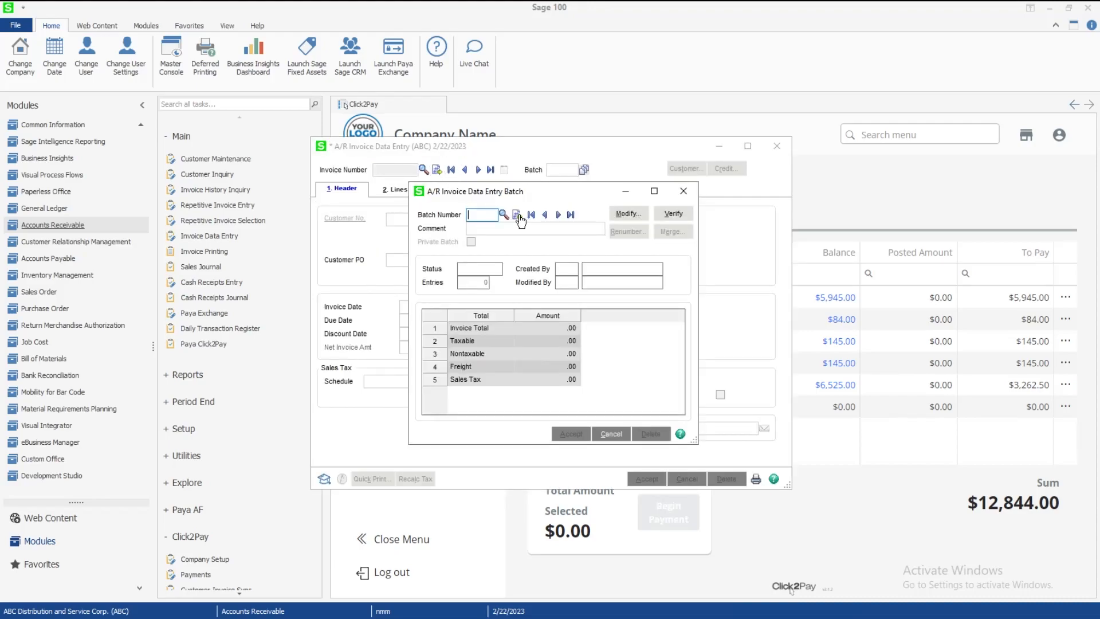
pyautogui.click(517, 215)
pyautogui.click(572, 433)
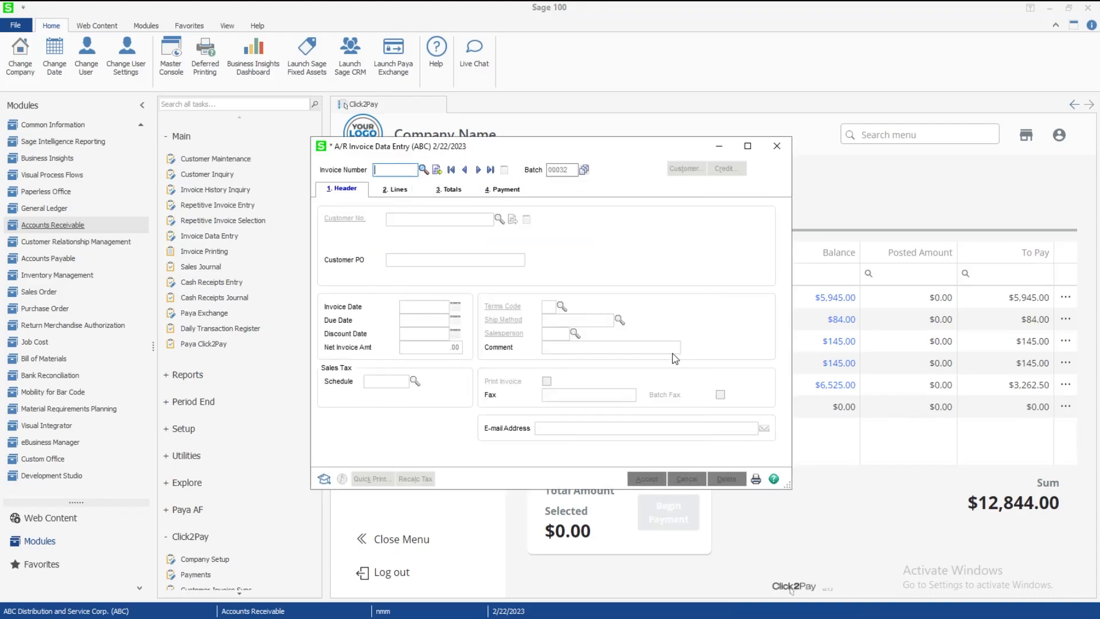
pyautogui.click(437, 170)
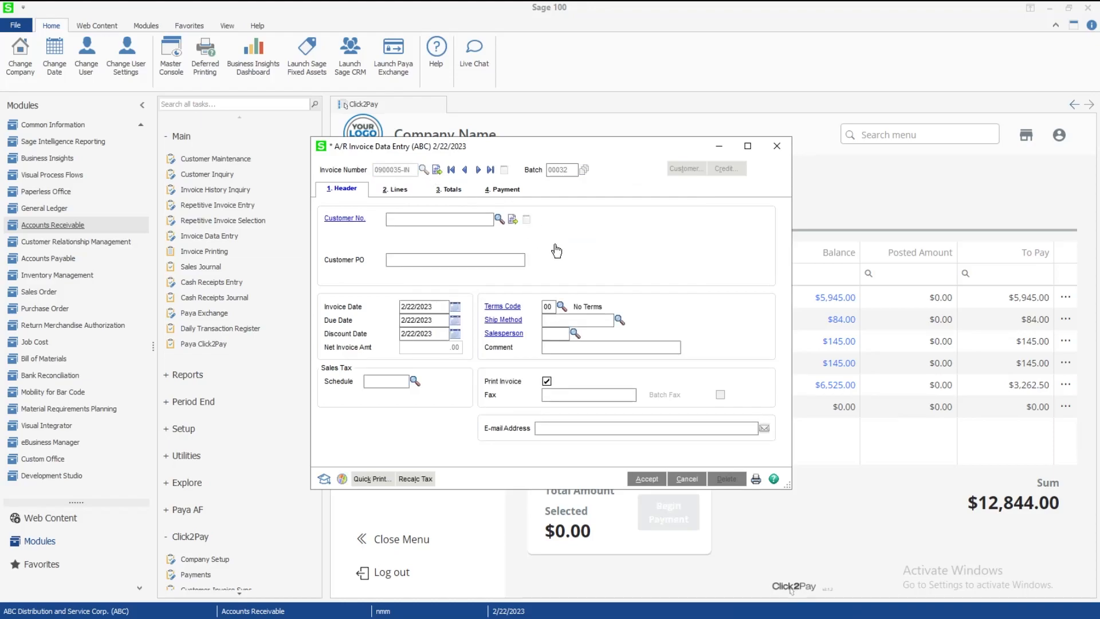
# Set Paya, Inc. (00-PAYA) as the invoice customer
pyautogui.click(500, 219)
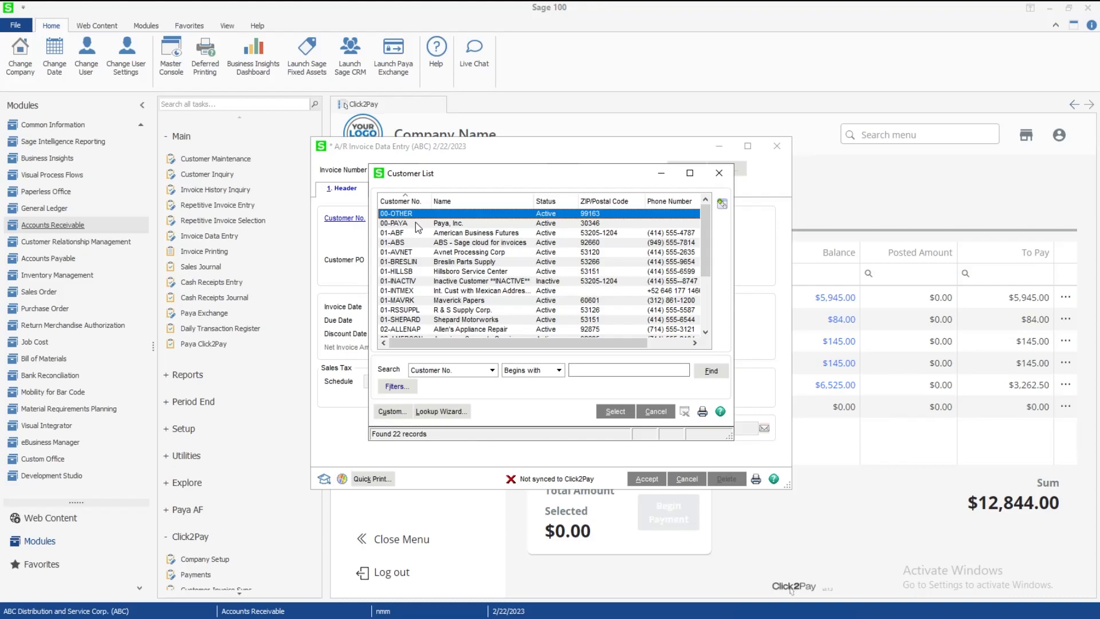
pyautogui.click(416, 227)
pyautogui.doubleClick(416, 225)
pyautogui.click(394, 188)
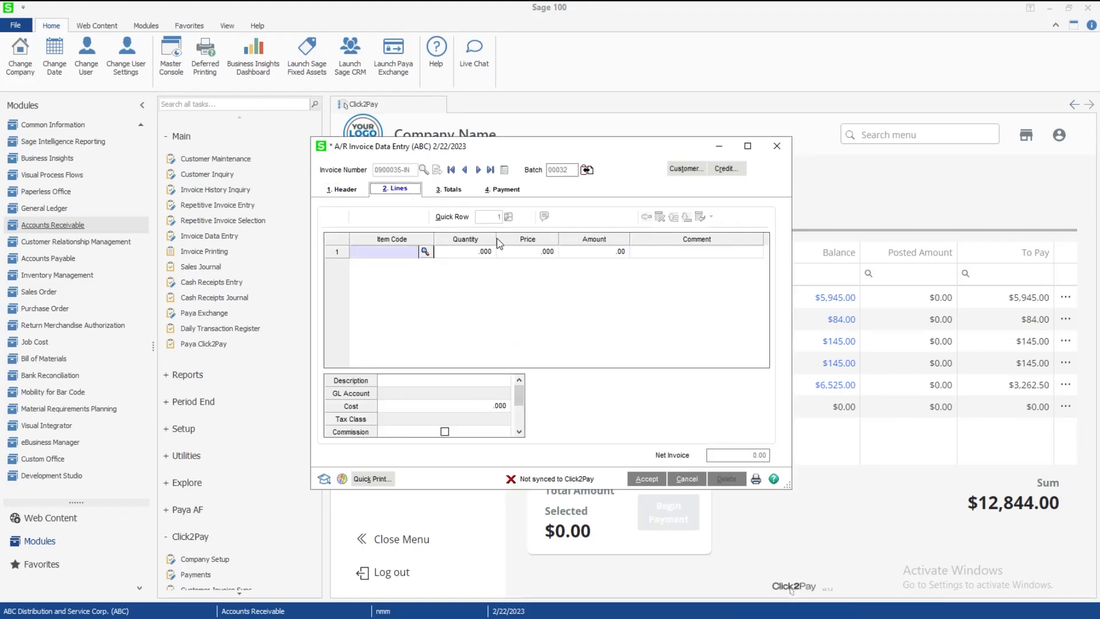
# Add a line for 24 units of item 100-AA at 145.00, totalling 3,480.00
pyautogui.click(425, 252)
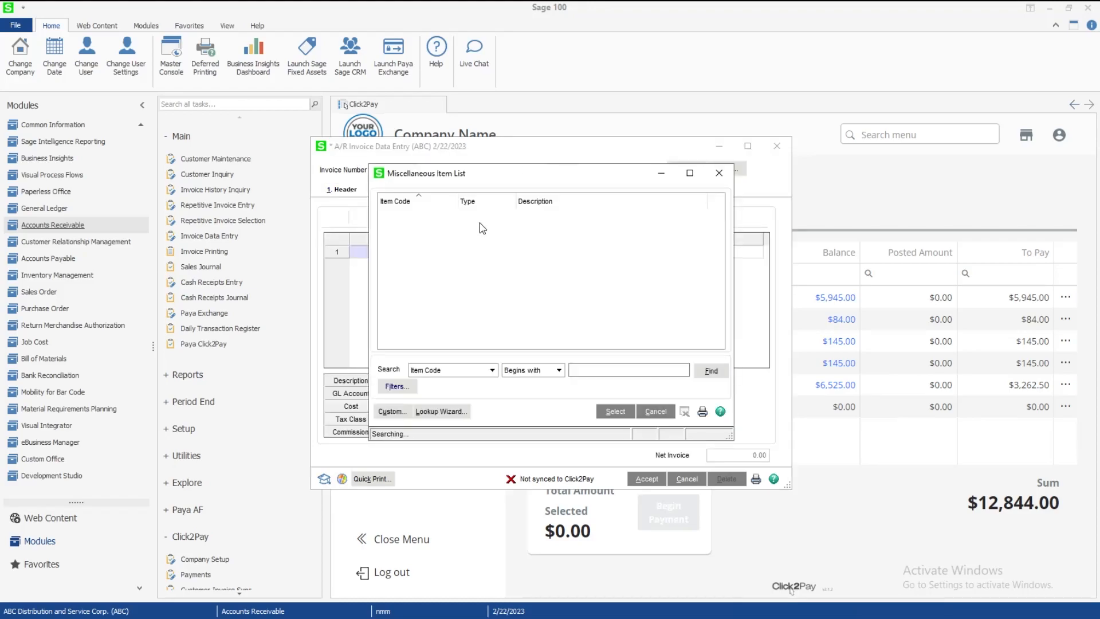
pyautogui.doubleClick(423, 216)
pyautogui.write('24')
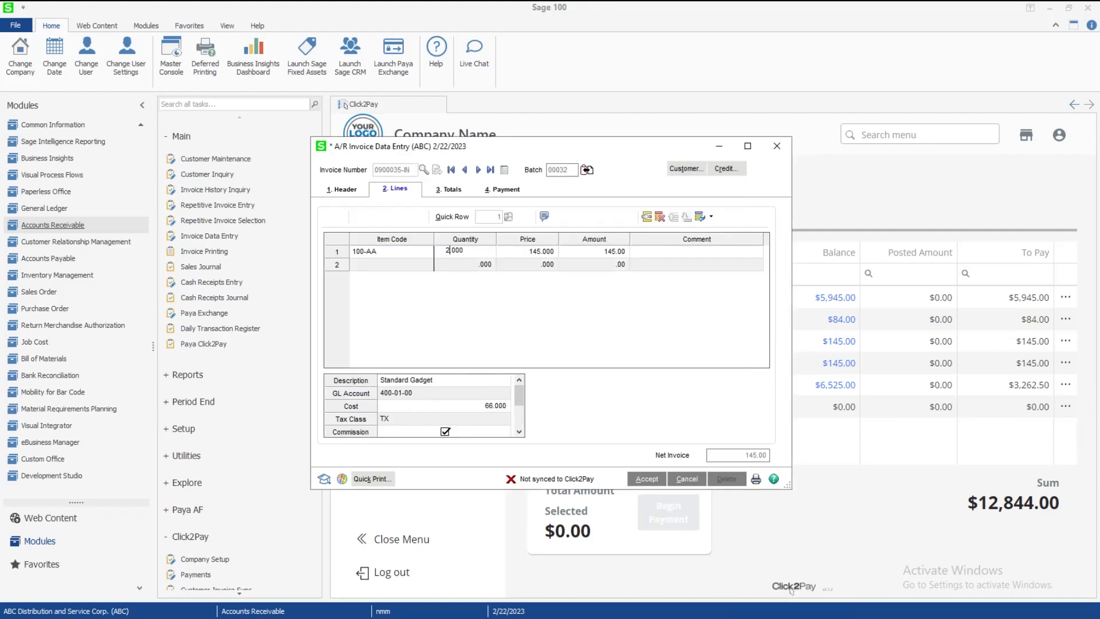
pyautogui.press('Tab')
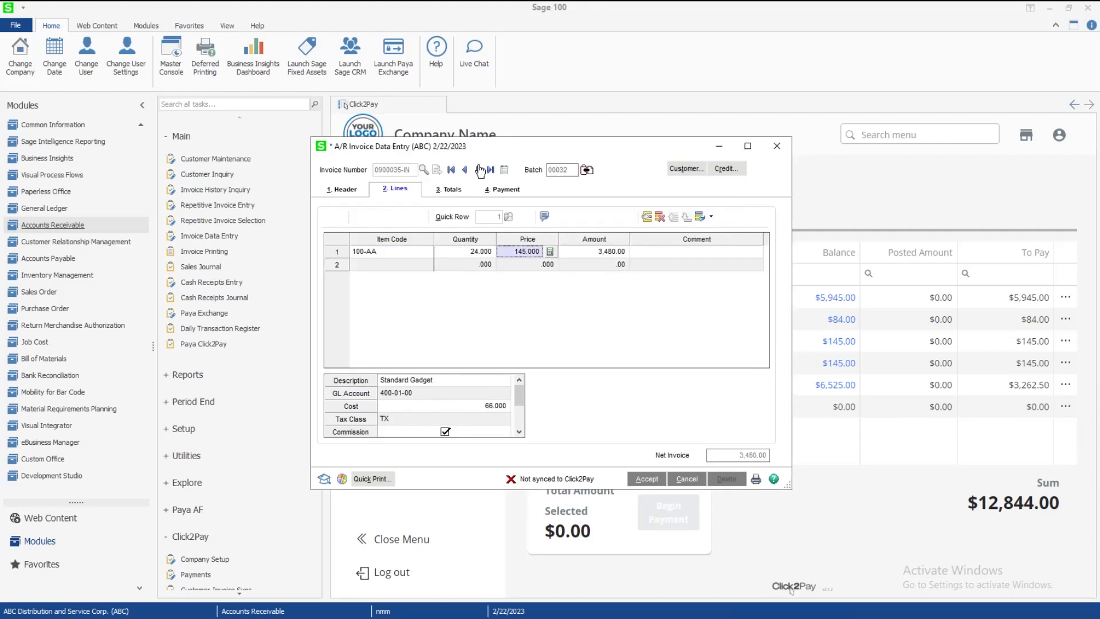
pyautogui.click(450, 190)
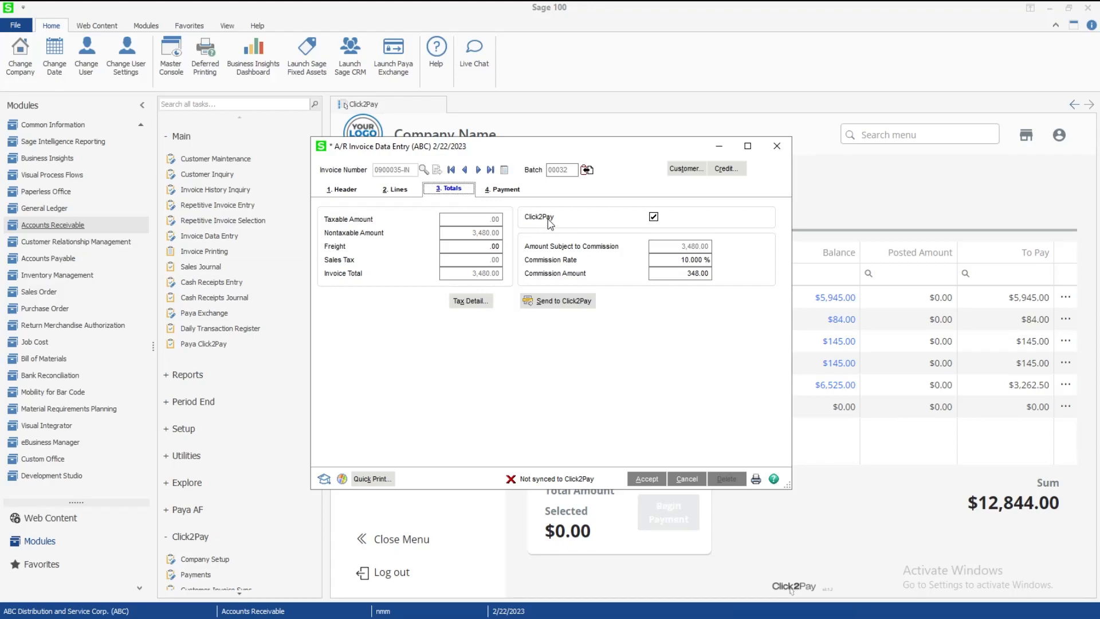
# Keep Click2Pay checked on invoice 0900035-IN and send it to Click2Pay
pyautogui.click(654, 217)
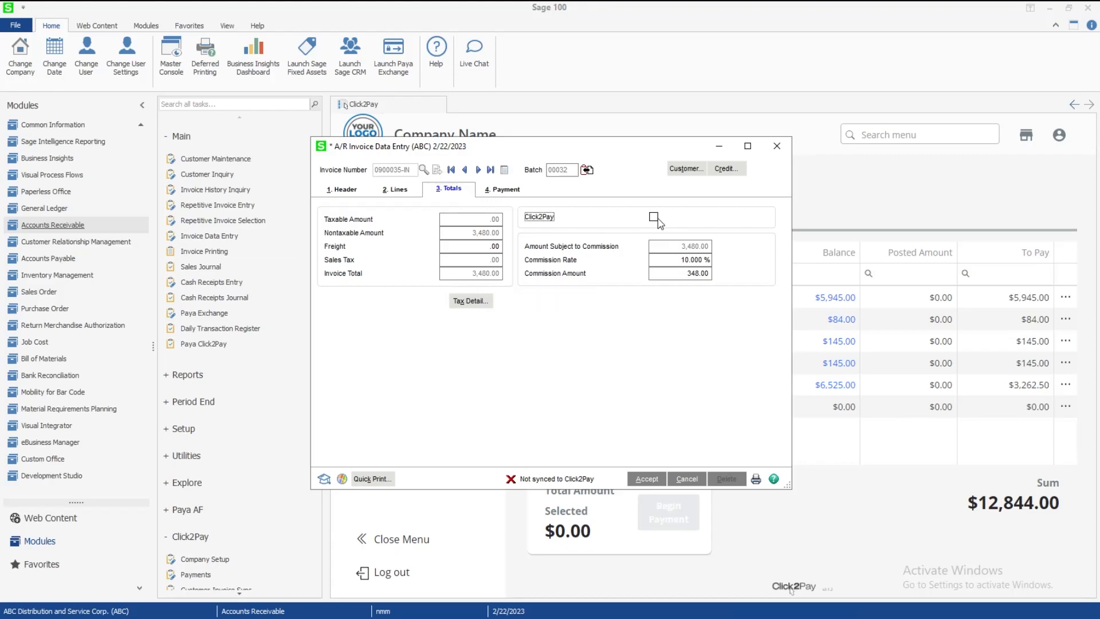
pyautogui.click(653, 218)
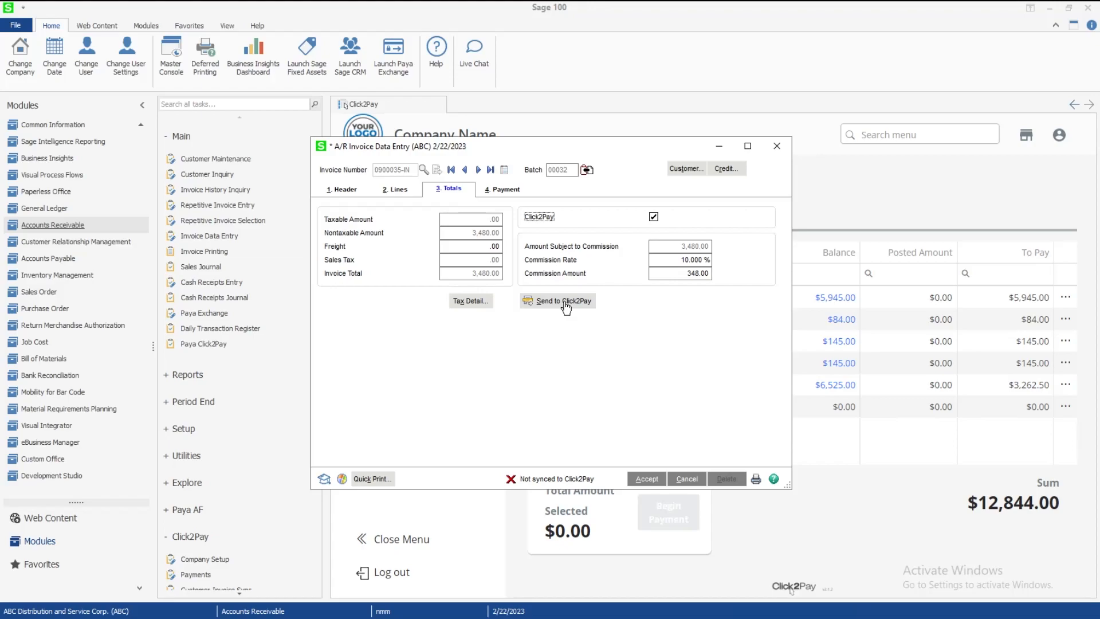
pyautogui.click(564, 306)
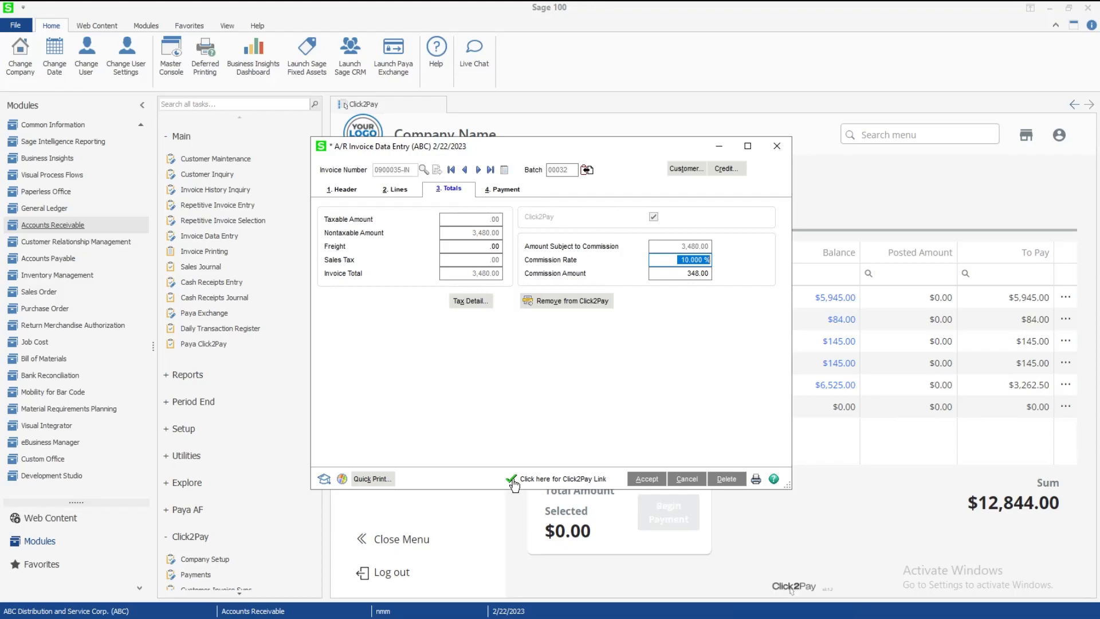
# Copy the invoice's Click2Pay payment link, then send the invoice batch to printing
pyautogui.moveTo(513, 483)
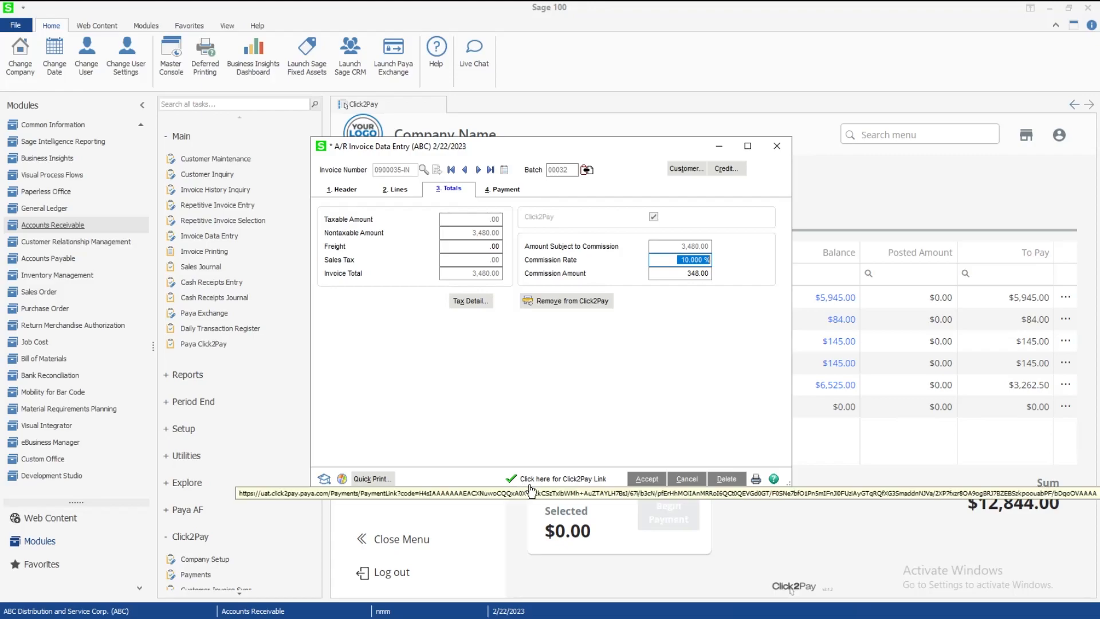
pyautogui.click(559, 480)
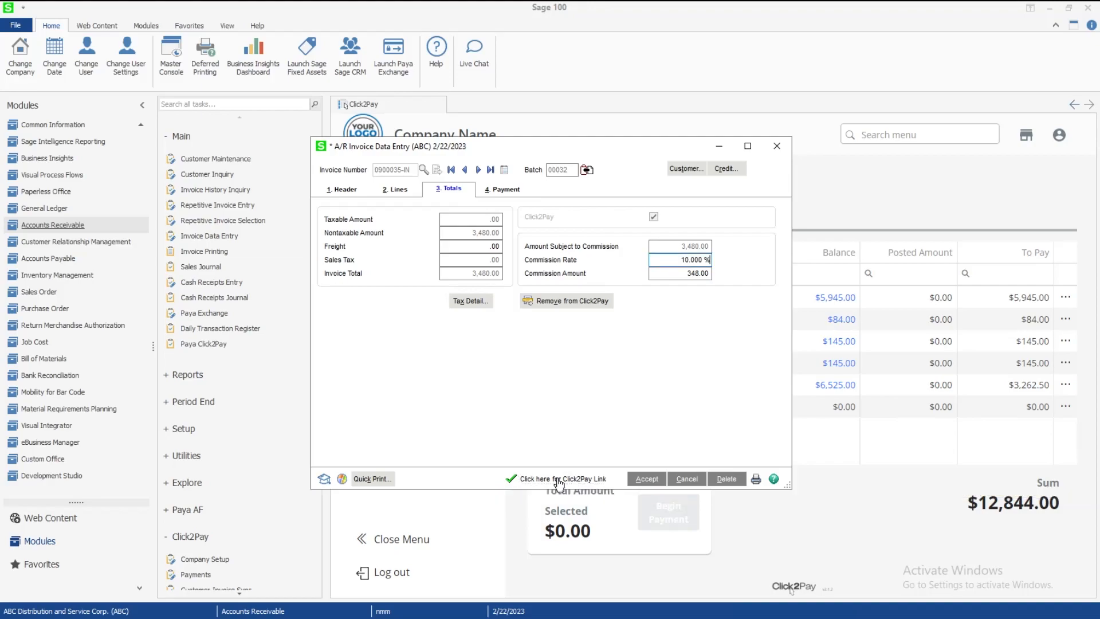
pyautogui.press('Return')
pyautogui.click(756, 480)
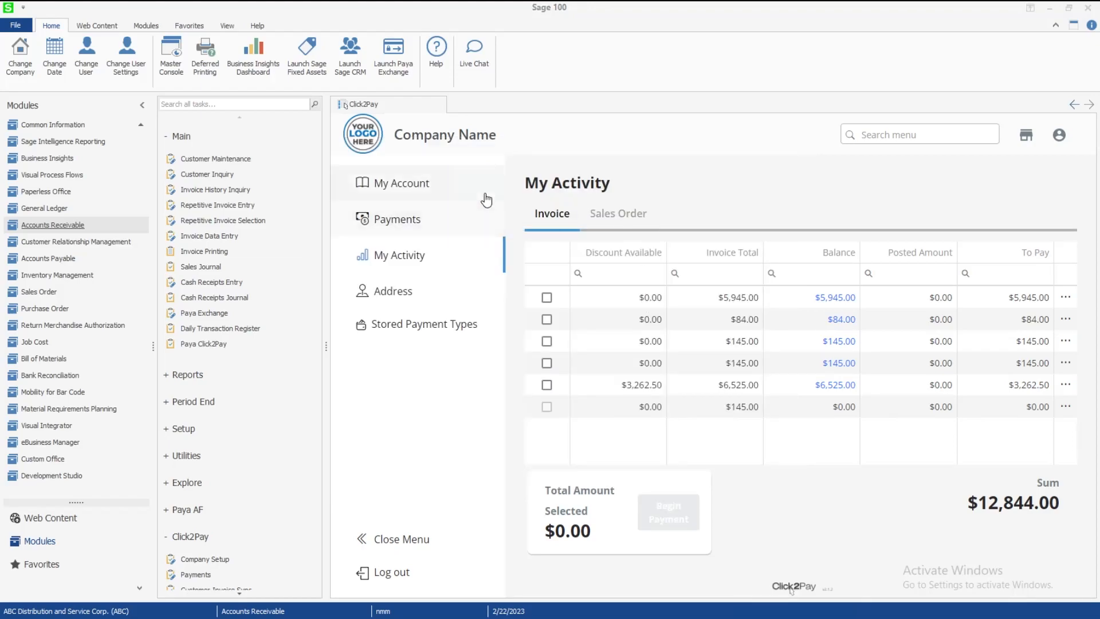
# Print batch 00032 with Paperless Office output set to Electronically Deliver Only
pyautogui.click(407, 253)
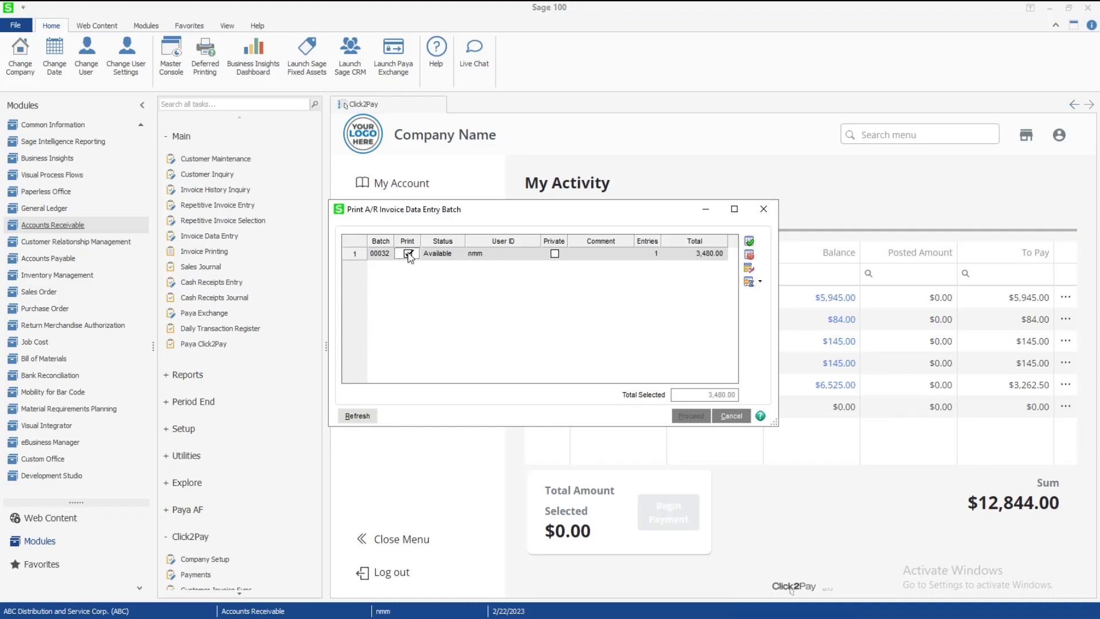
pyautogui.click(692, 416)
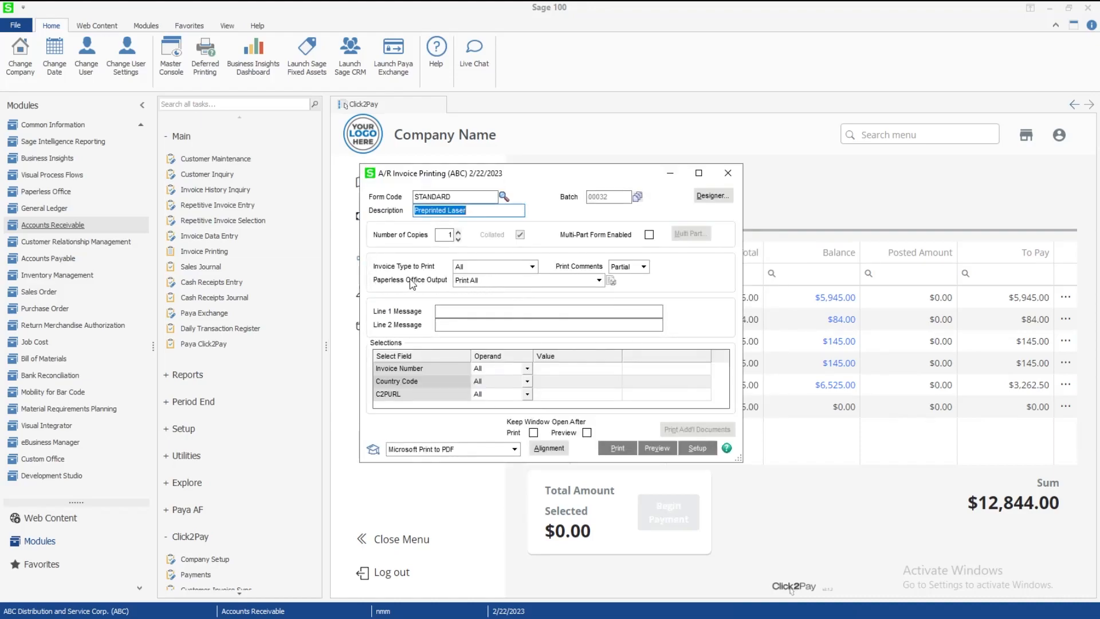
pyautogui.click(493, 280)
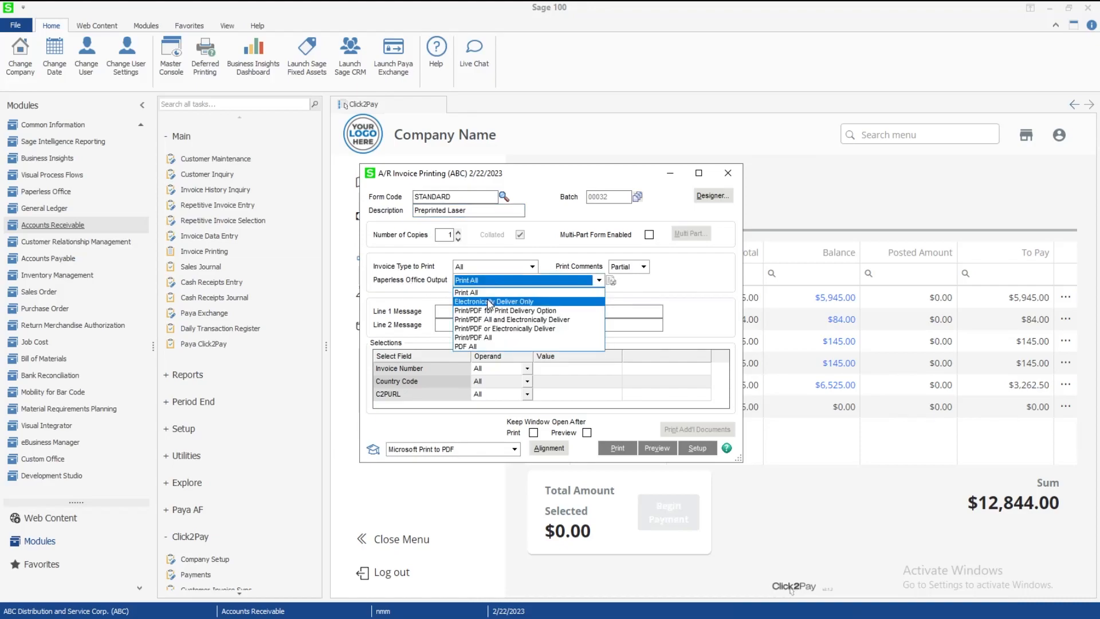
pyautogui.click(489, 302)
pyautogui.click(630, 451)
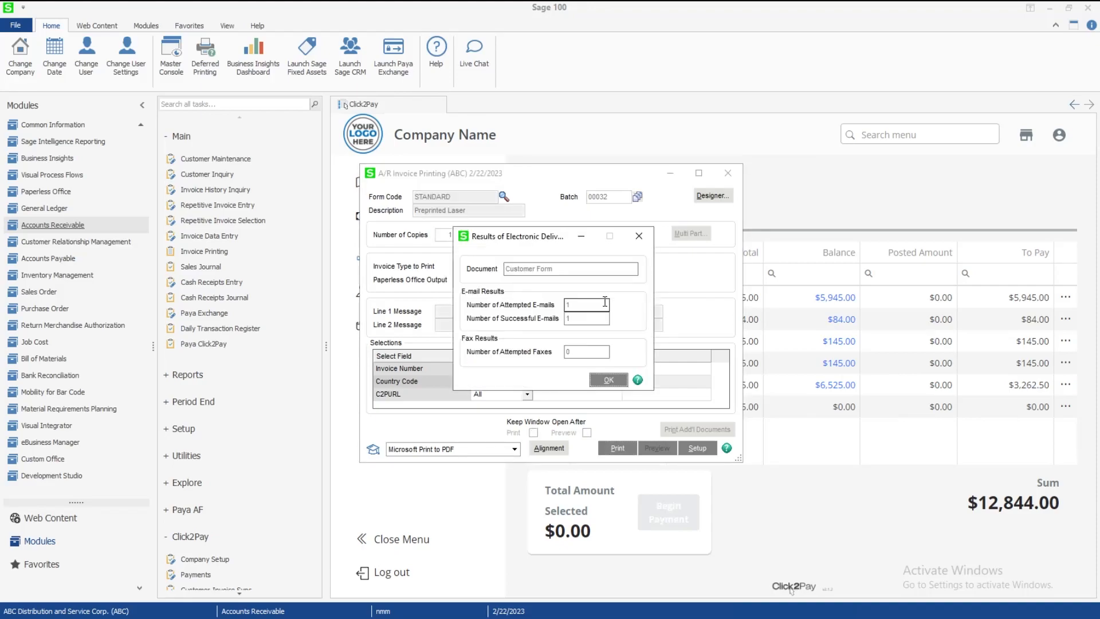
# Close the e-mail delivery results and notice, and agree to print the Sales Journal
pyautogui.click(609, 383)
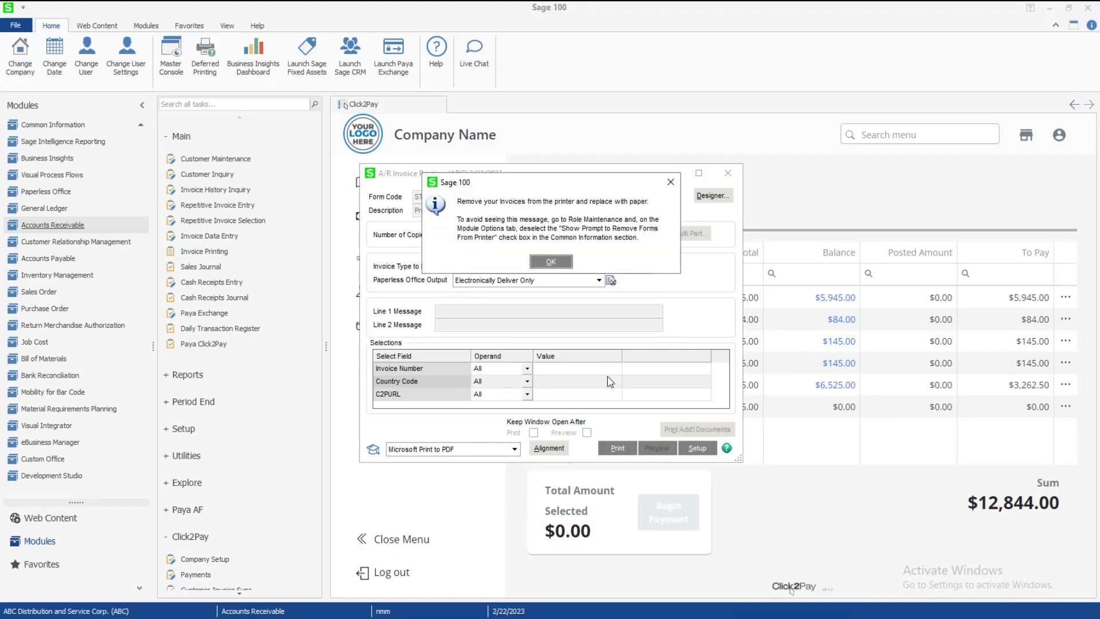
pyautogui.click(558, 269)
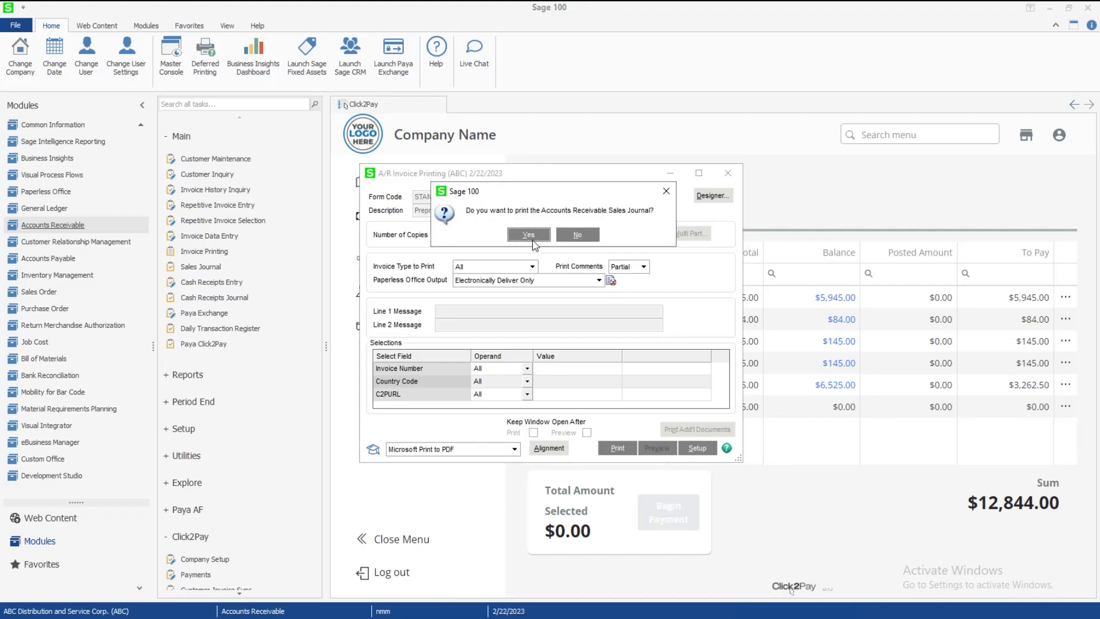
pyautogui.click(528, 235)
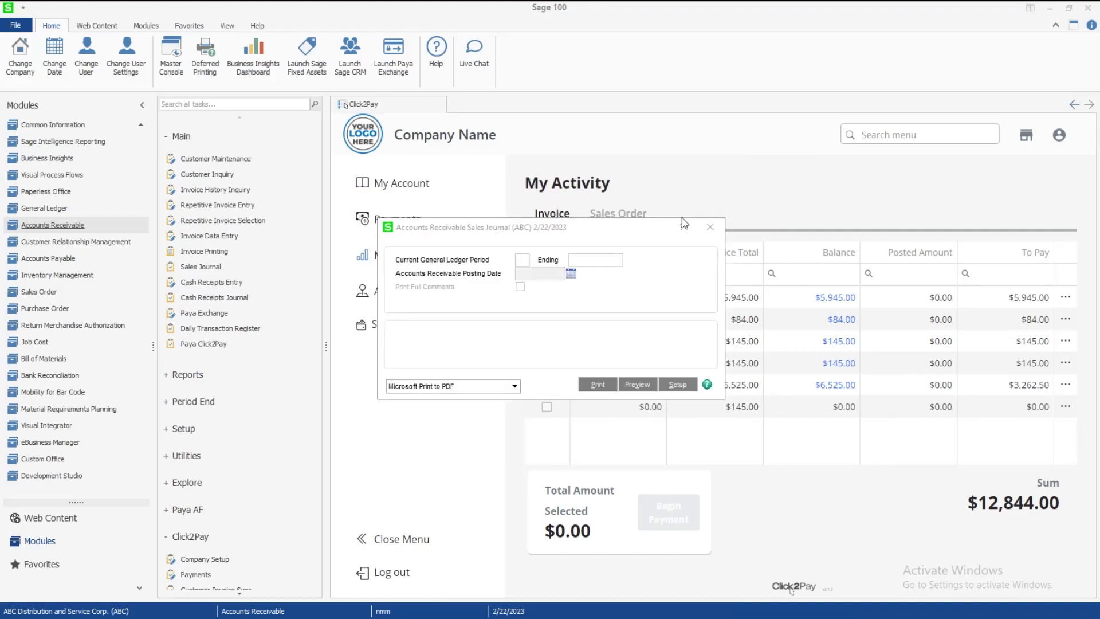
# Preview and update the Sales Journal for batch 00032, skipping the gross profit journal and daily register
pyautogui.click(408, 253)
pyautogui.click(691, 415)
pyautogui.click(630, 385)
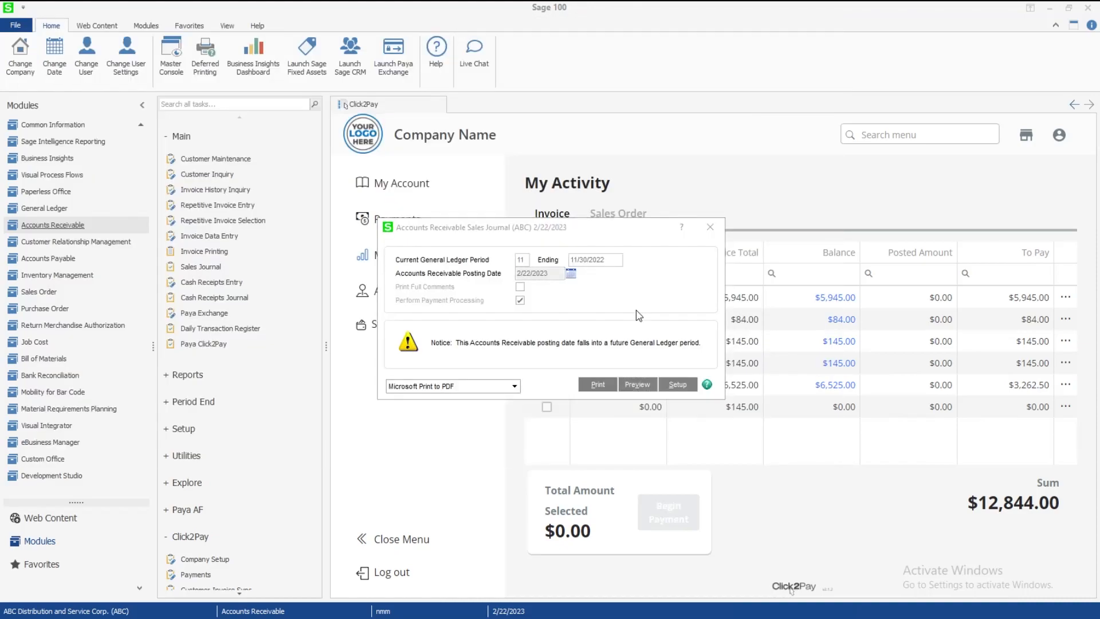
pyautogui.click(576, 235)
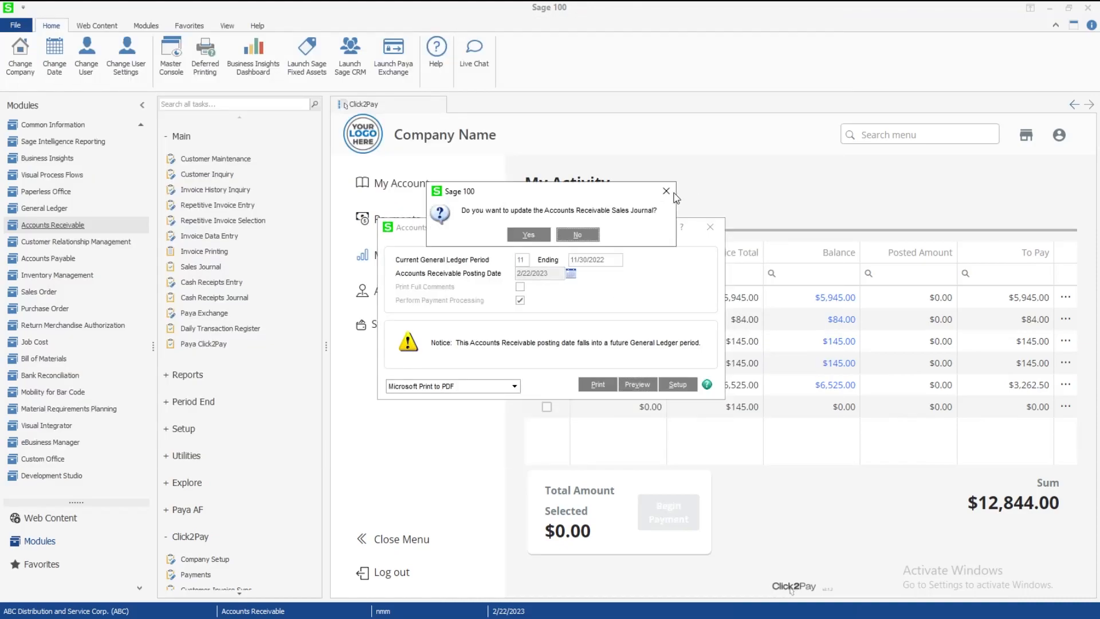
pyautogui.click(528, 235)
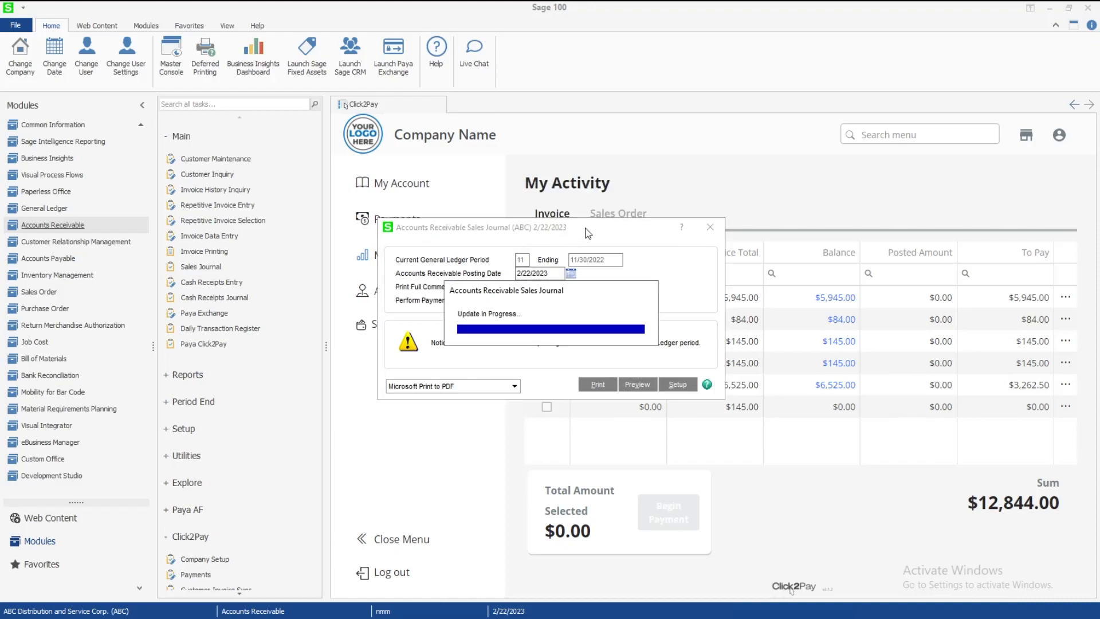
pyautogui.click(577, 234)
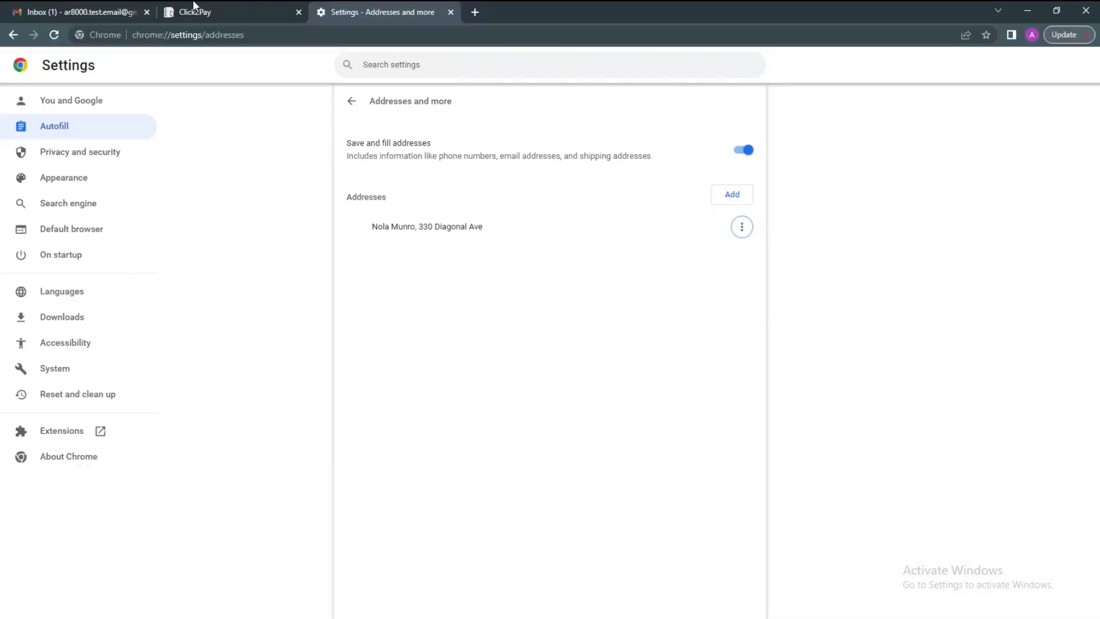
# Open the 'C2P Link - Pay Now!' email in Gmail and follow its Pay Now link
pyautogui.click(91, 17)
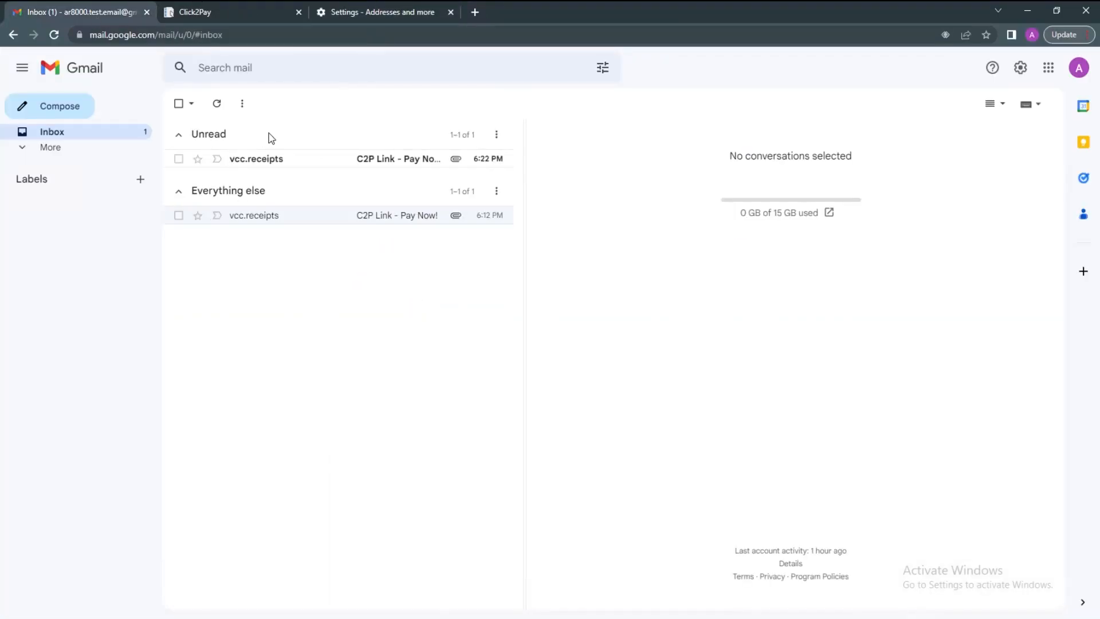
pyautogui.click(300, 160)
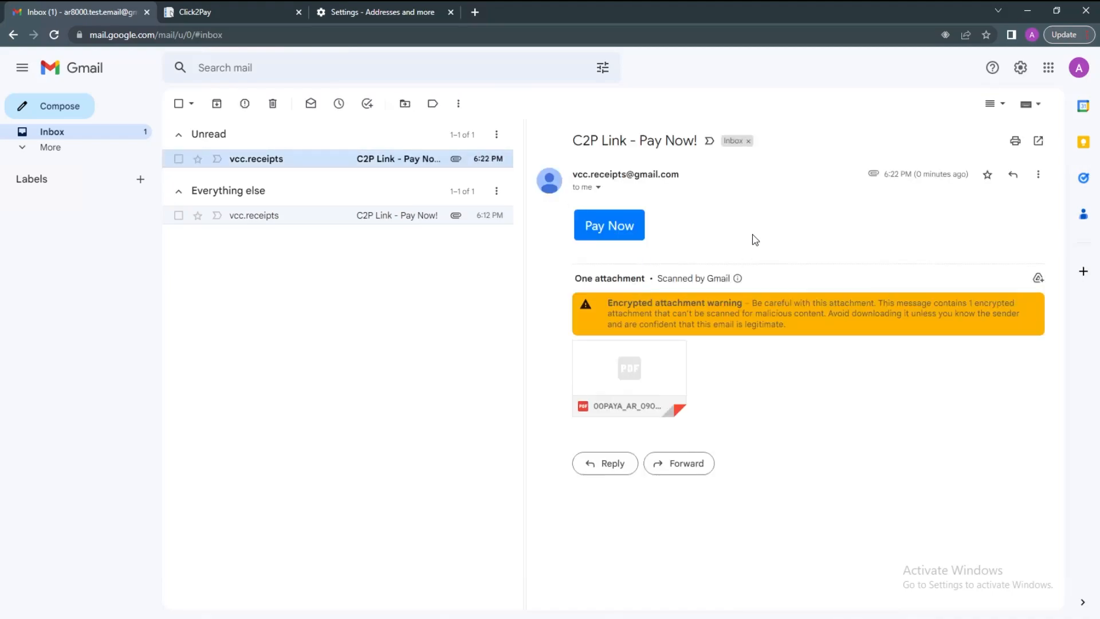
pyautogui.click(632, 235)
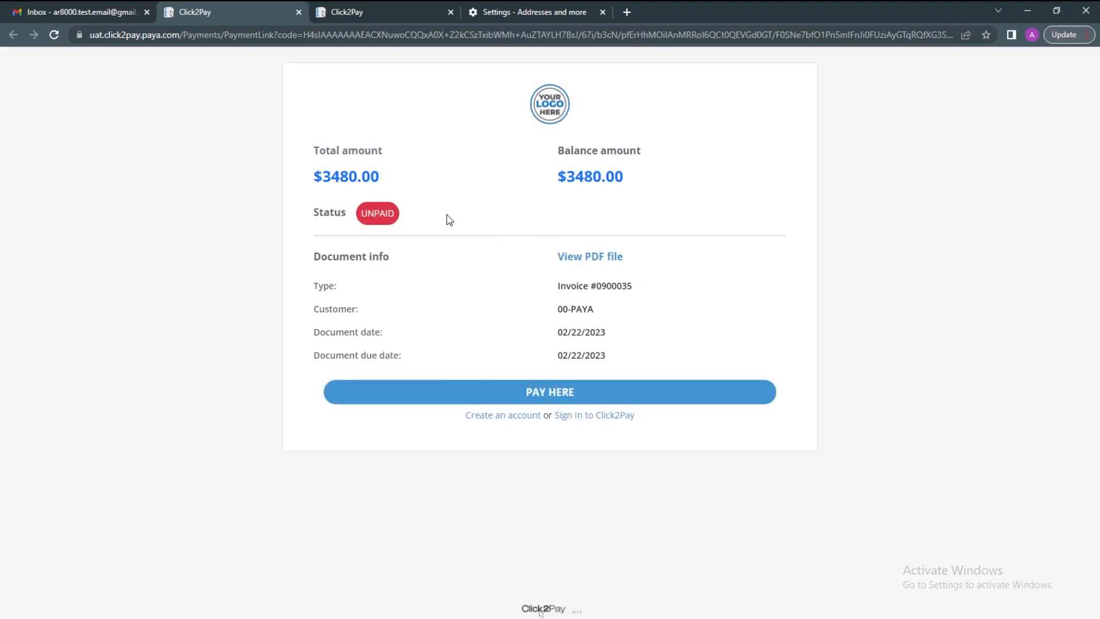
# Check the $3480.00 invoice total, balance and UNPAID status on the payment page
pyautogui.doubleClick(344, 175)
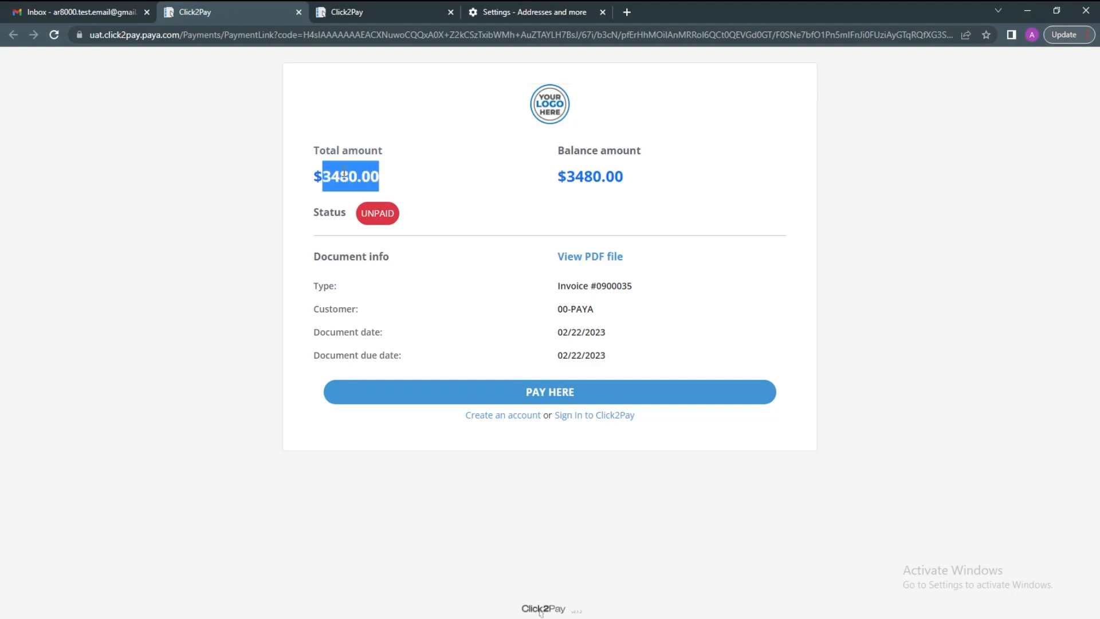
pyautogui.doubleClick(577, 180)
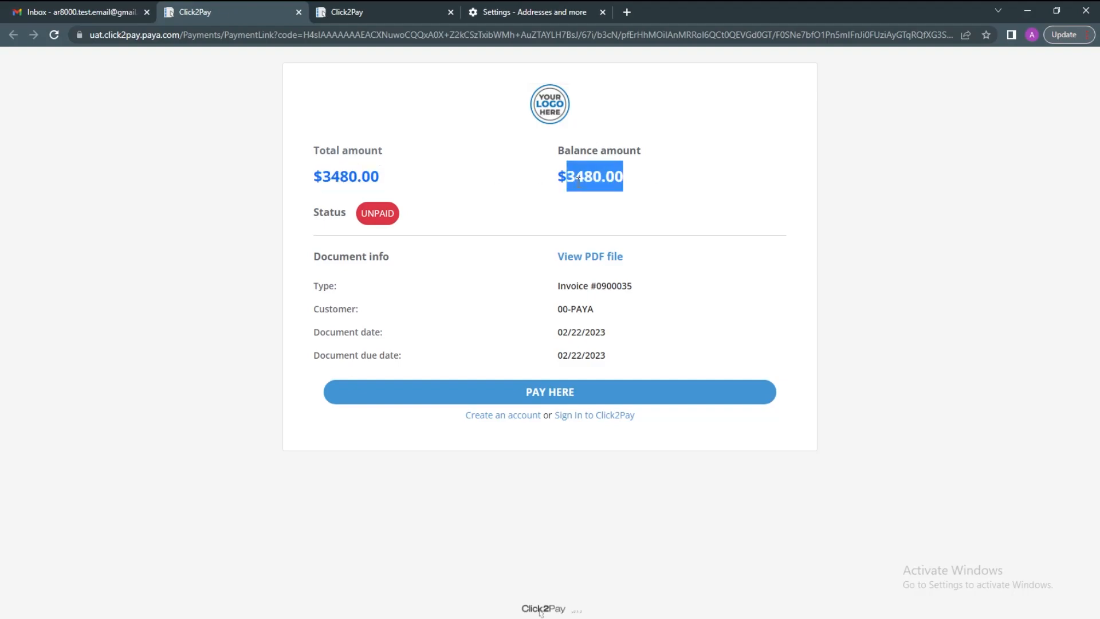
pyautogui.click(555, 232)
pyautogui.click(514, 215)
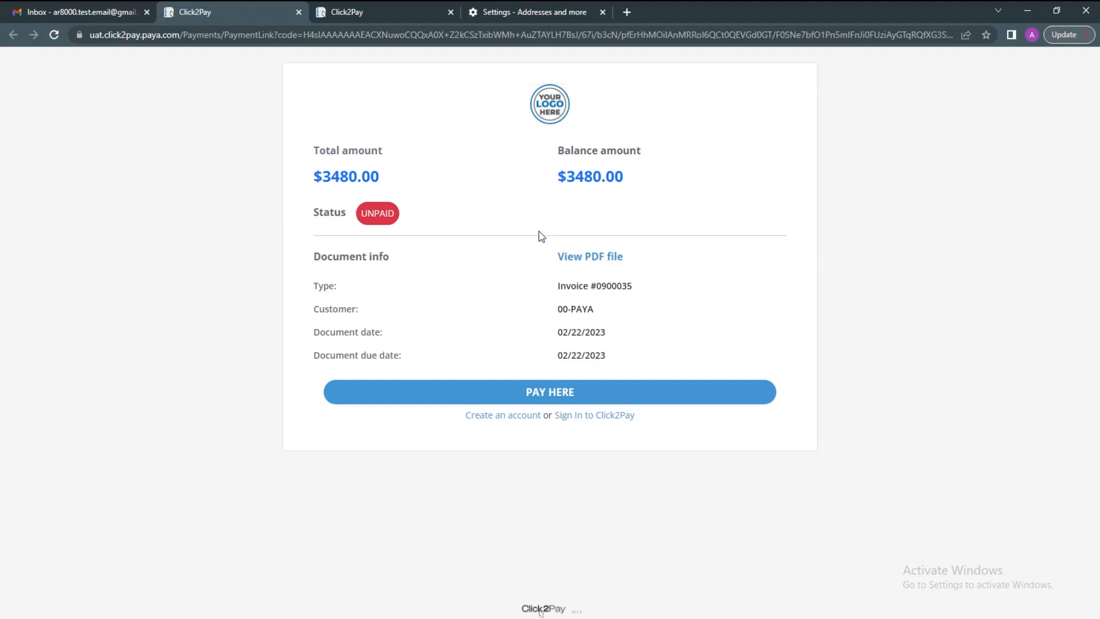
# Open the invoice 0900035 PDF and scroll through it
pyautogui.click(588, 259)
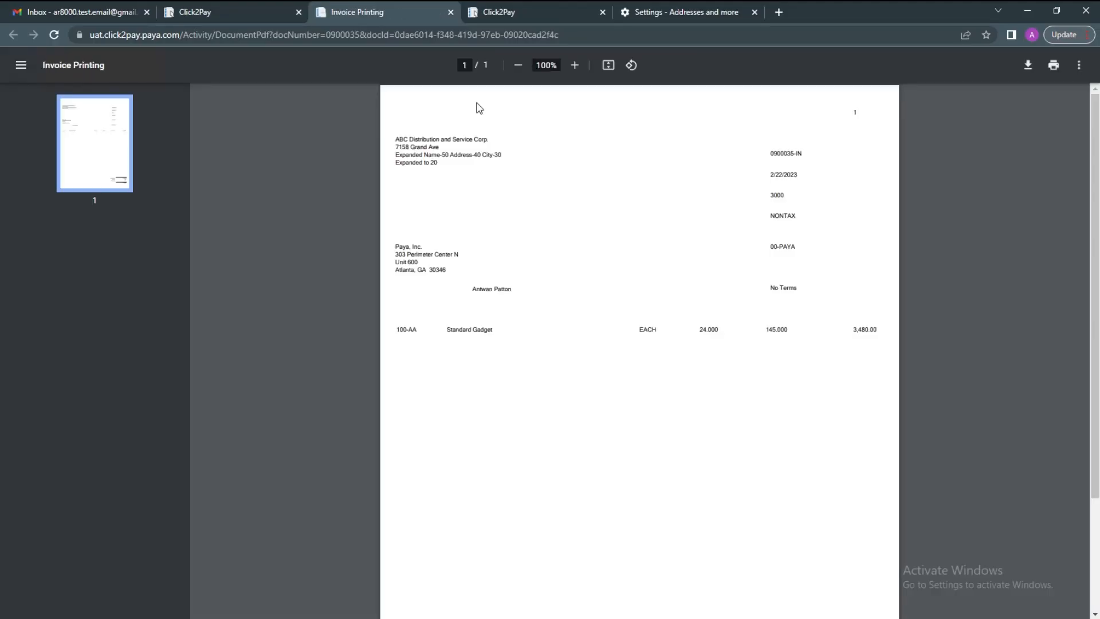
pyautogui.scroll(-3, 667, 290)
pyautogui.scroll(3, 666, 290)
pyautogui.scroll(-3, 740, 308)
pyautogui.scroll(3, 740, 305)
# Close the PDF, duplicate Click2Pay and browser settings tabs
pyautogui.middleClick(394, 18)
pyautogui.middleClick(393, 18)
pyautogui.middleClick(393, 18)
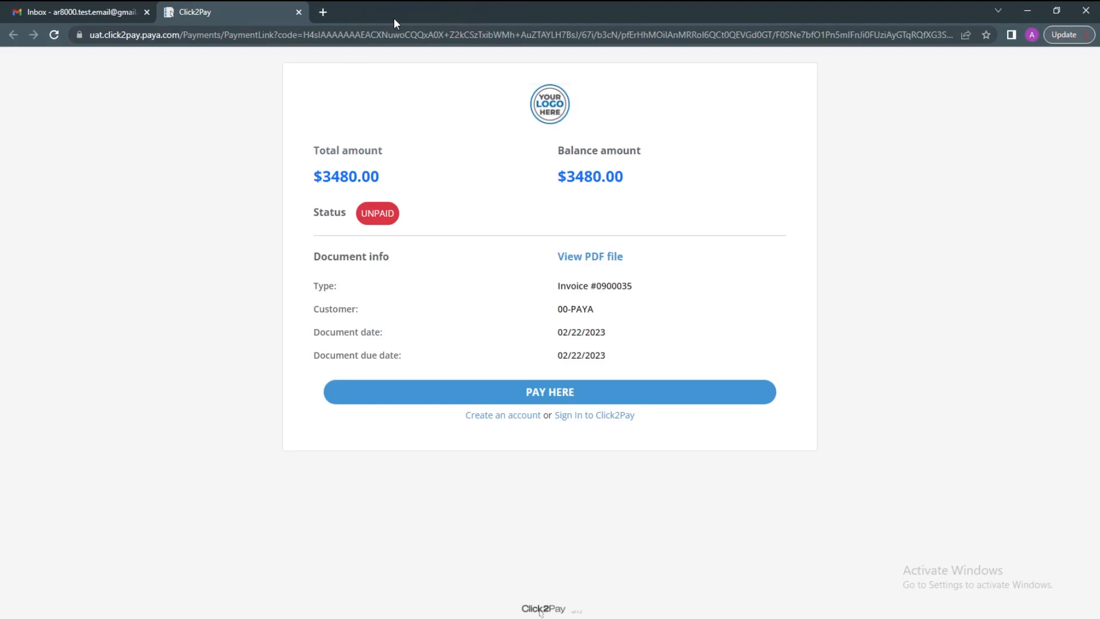
# Start the card payment and enter the card number with expiry 09/28
pyautogui.click(546, 395)
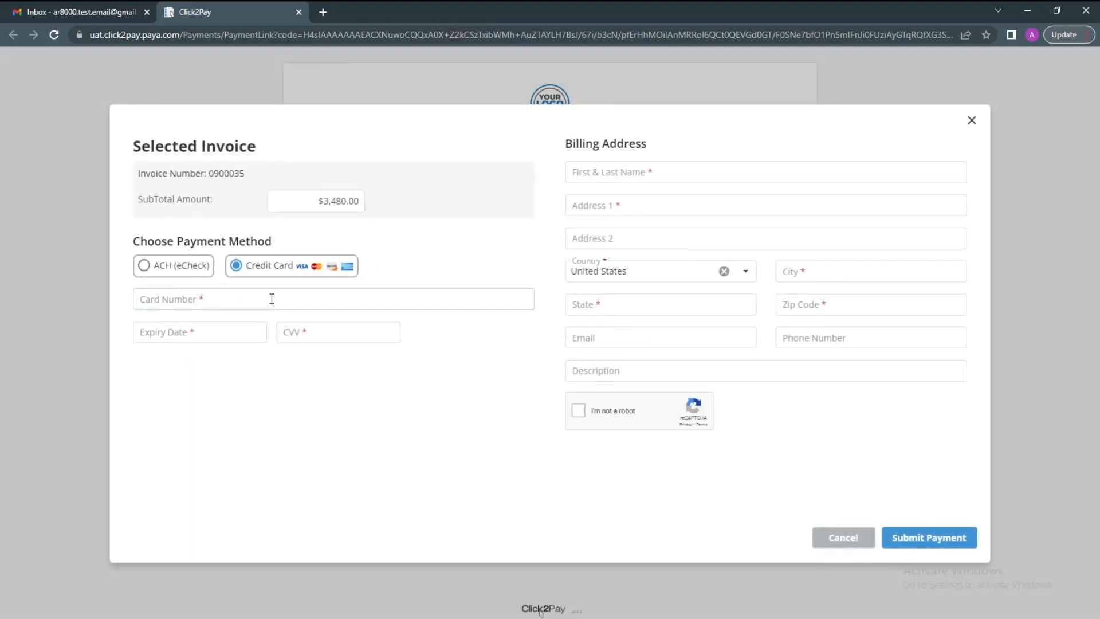
pyautogui.click(272, 299)
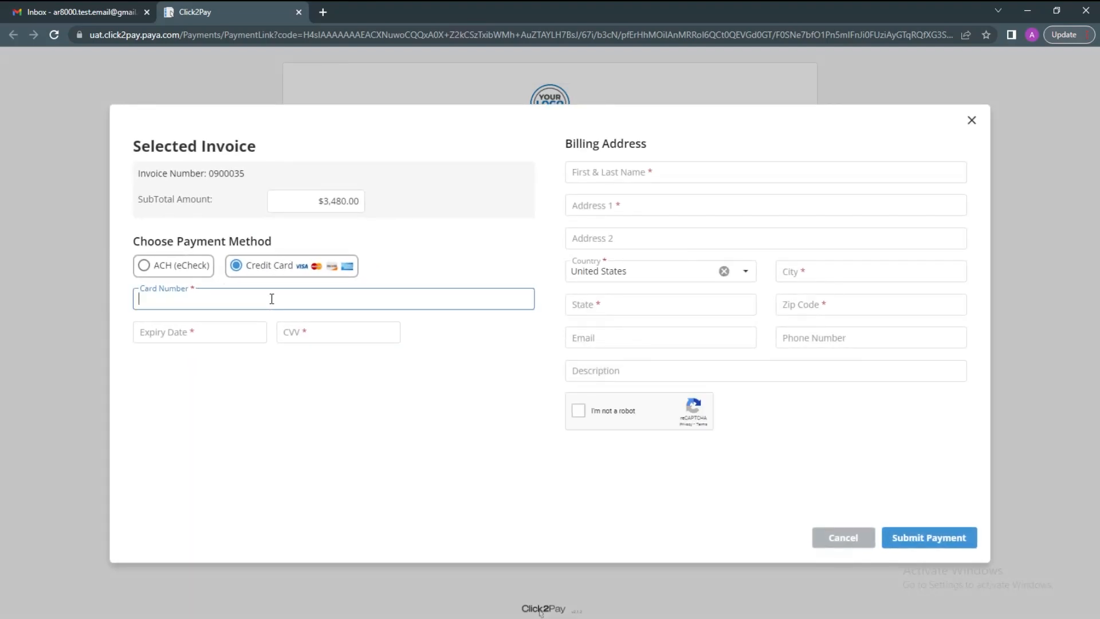
pyautogui.write('4111 1111 1111 1111')
pyautogui.press('Tab')
pyautogui.write('09/28')
pyautogui.press('Tab')
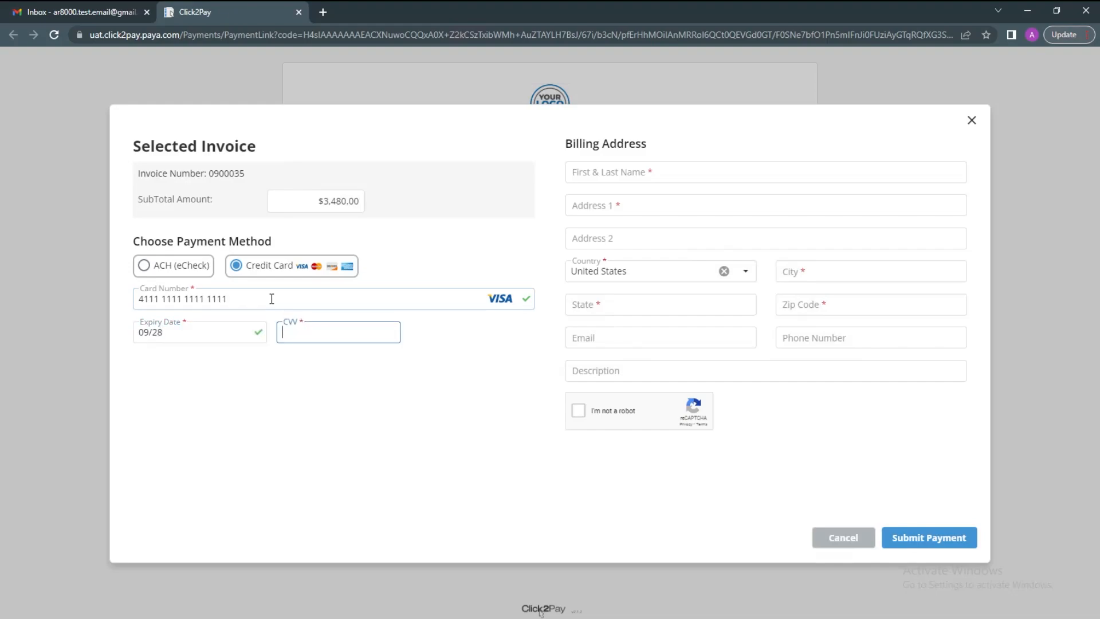
pyautogui.press('Tab')
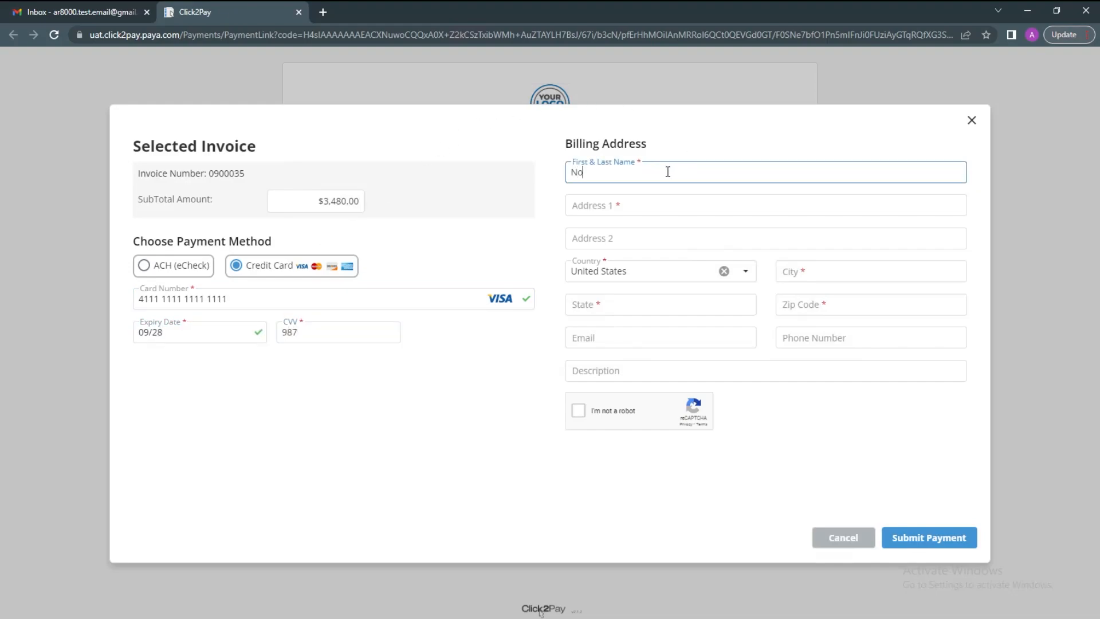
# Enter the cardholder's name and autofilled billing address, pass reCAPTCHA, and submit the payment
pyautogui.press('Tab')
pyautogui.write('33')
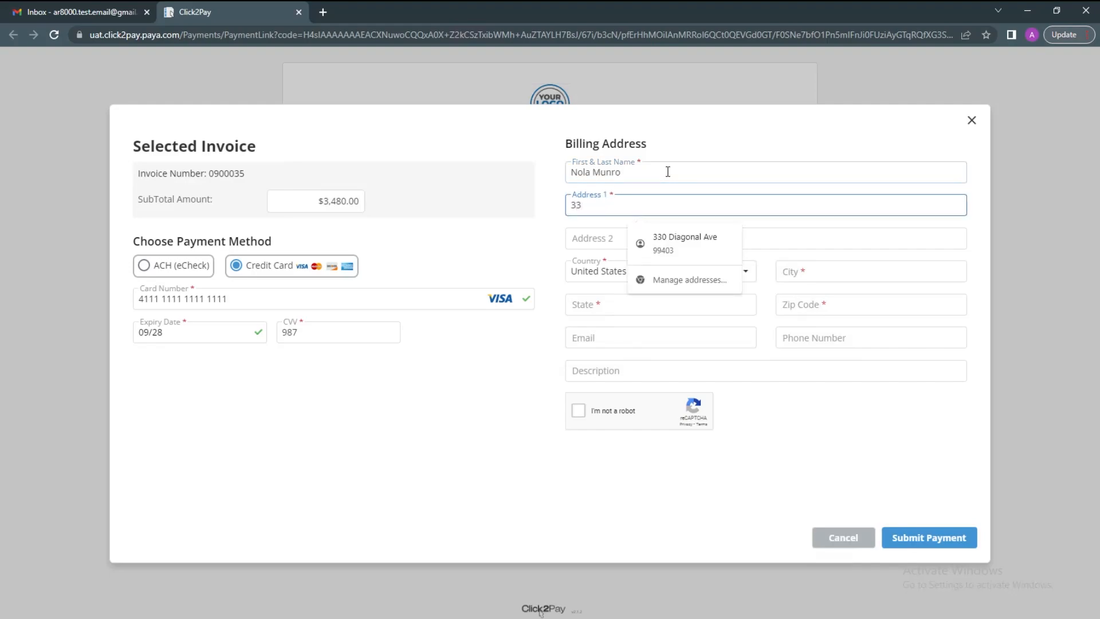
pyautogui.press('Down')
pyautogui.press('Return')
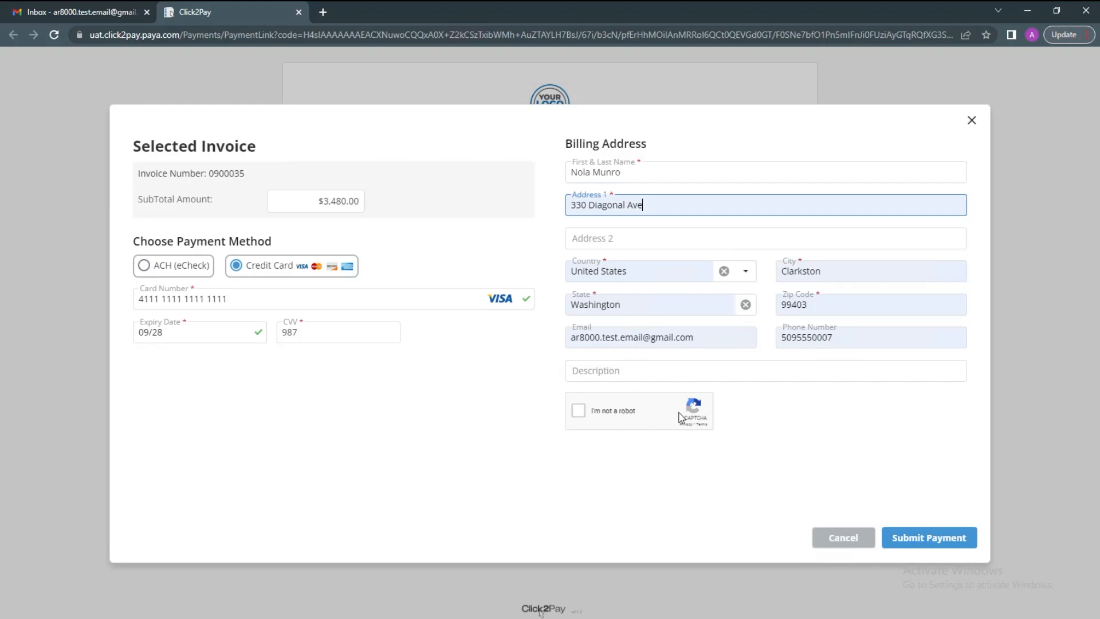
pyautogui.click(579, 411)
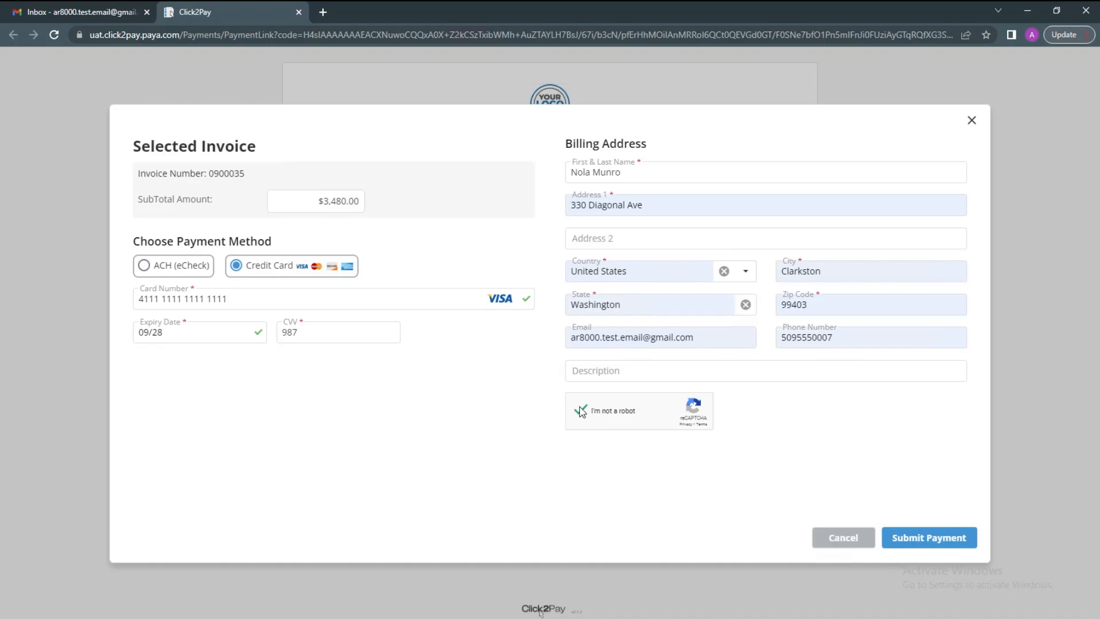
pyautogui.click(939, 545)
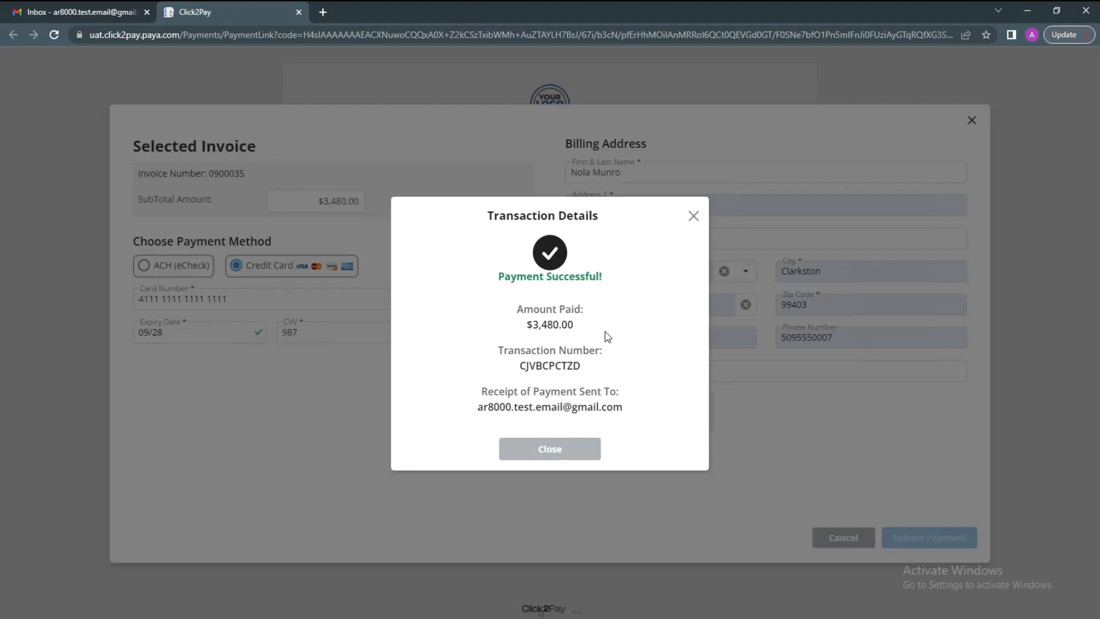
# Review the amount paid, transaction number and receipt e-mail, then close Transaction Details
pyautogui.doubleClick(553, 327)
pyautogui.doubleClick(552, 363)
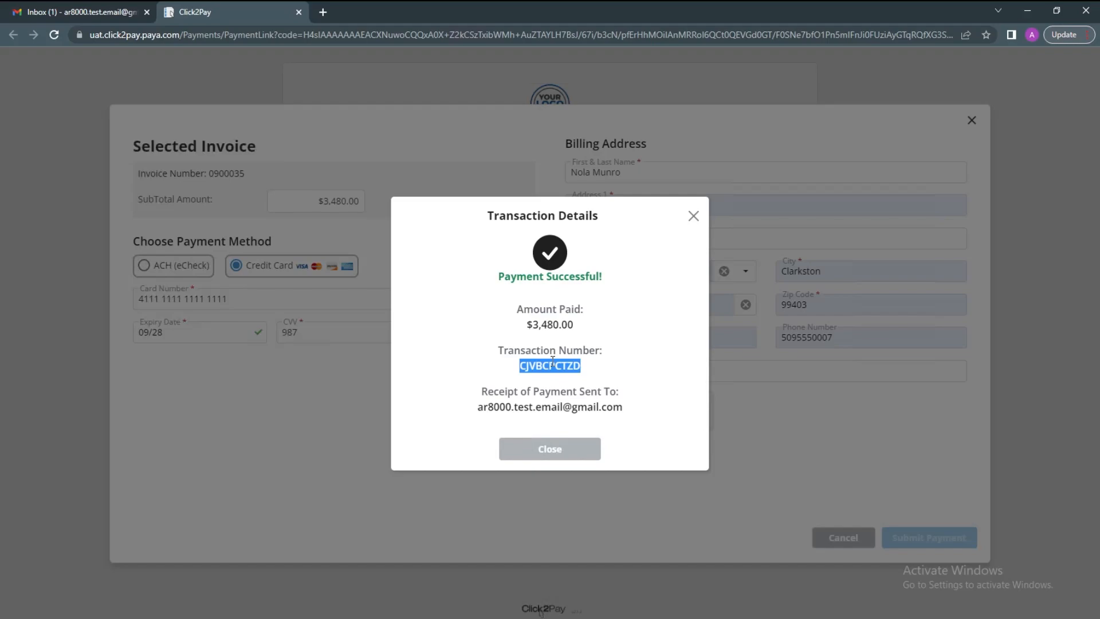
pyautogui.tripleClick(522, 404)
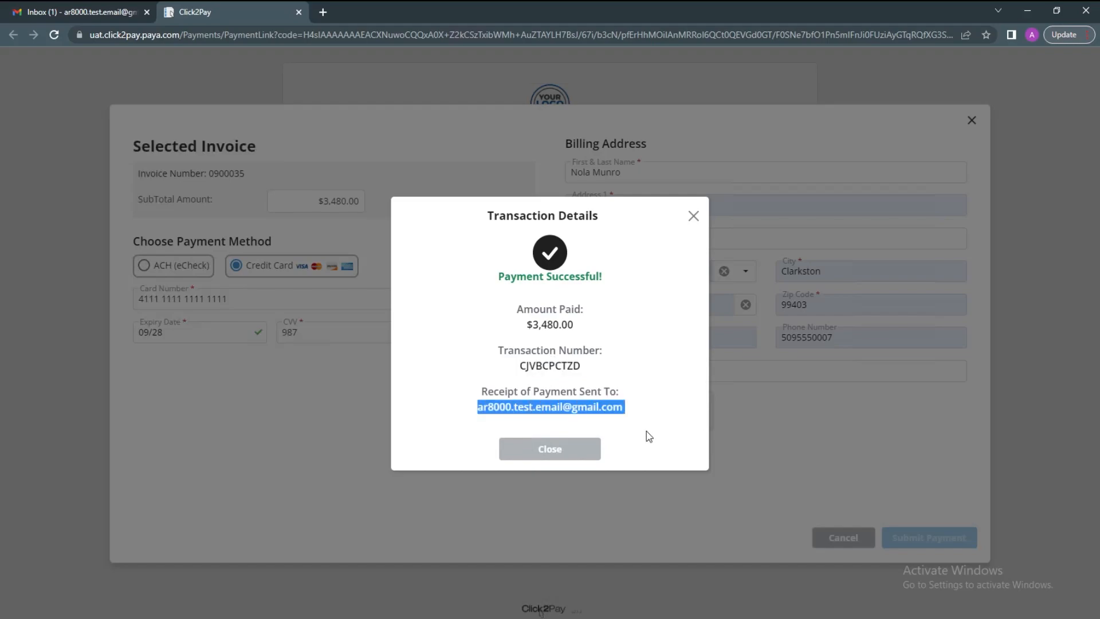
pyautogui.click(556, 449)
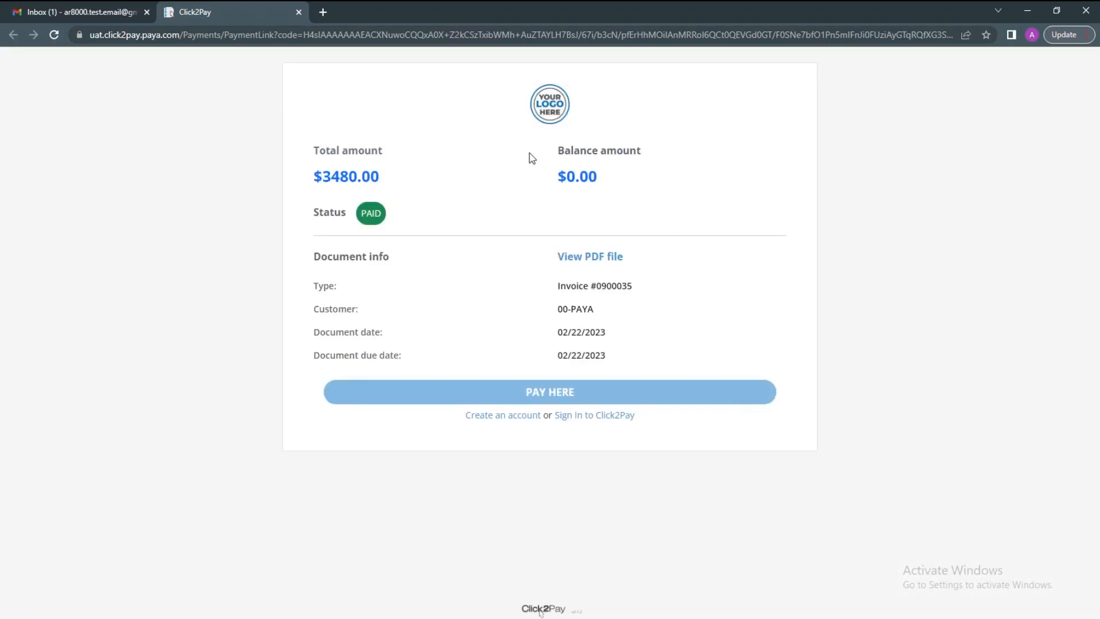
# Verify invoice 0900035 now shows PAID with a $0.00 balance
pyautogui.moveTo(628, 175); pyautogui.dragTo(553, 188)
pyautogui.click(584, 180)
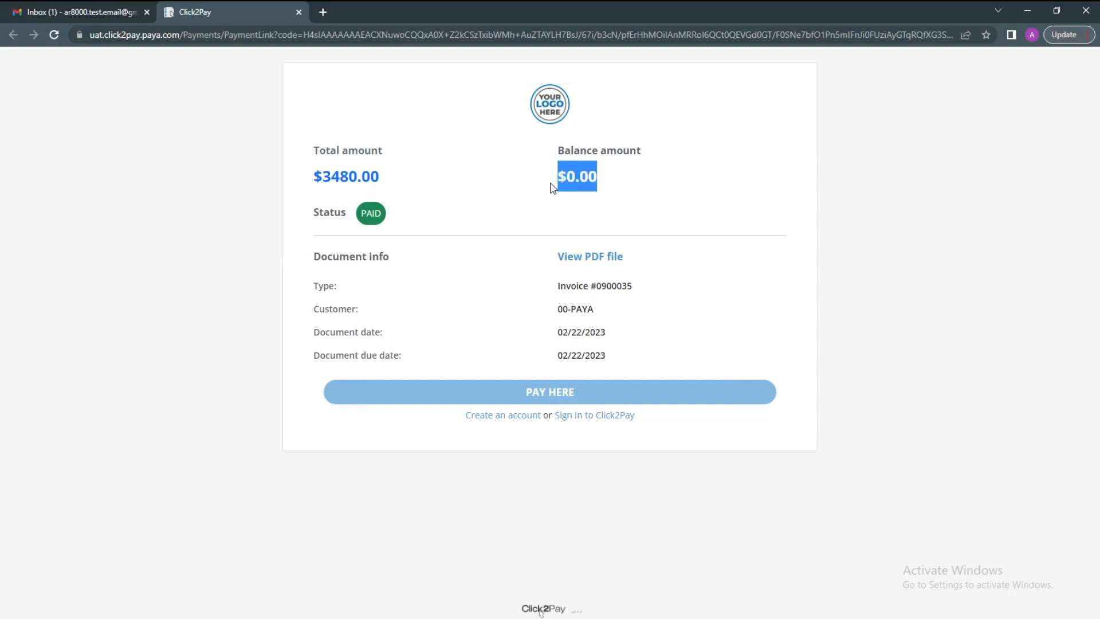
pyautogui.click(548, 209)
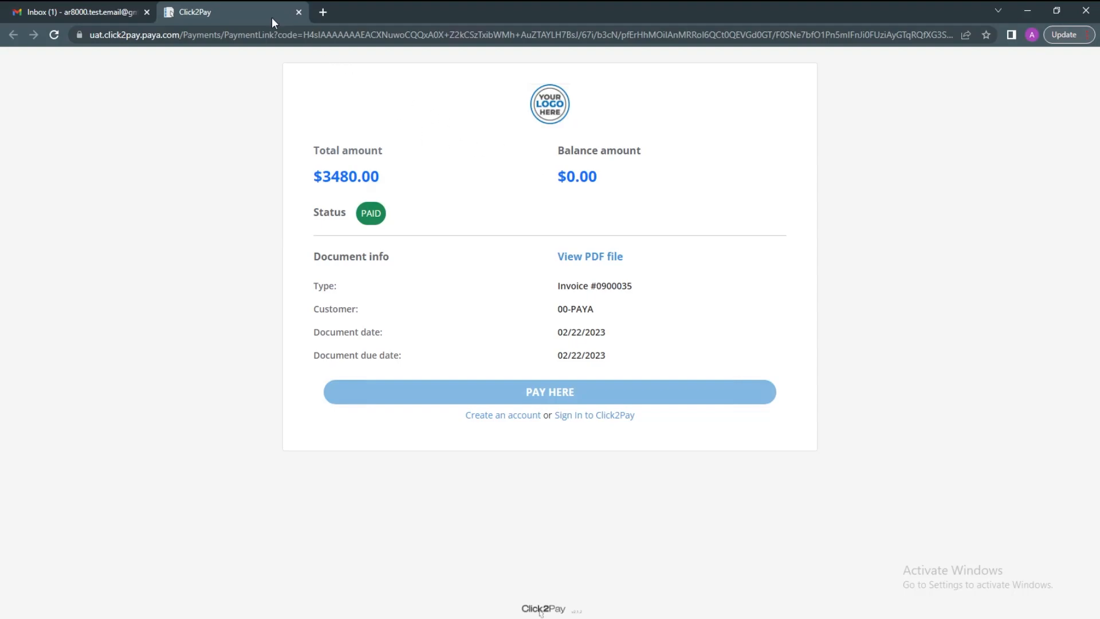
# Close the Click2Pay tab and open the $3,480.00 payment receipt email for document 0900035 in Gmail
pyautogui.click(298, 12)
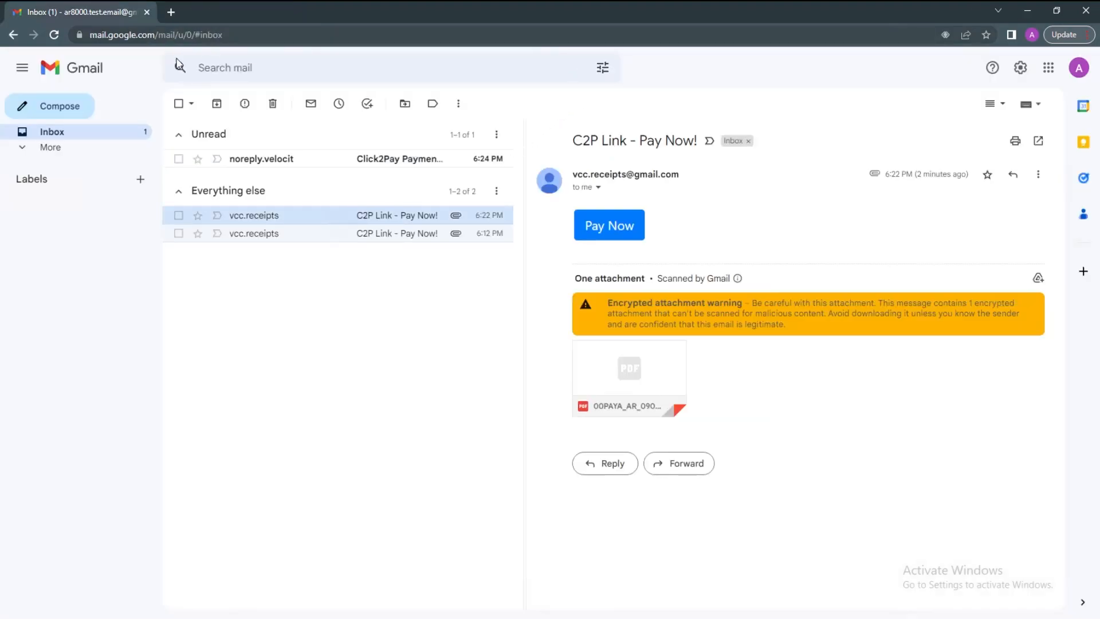
pyautogui.click(287, 163)
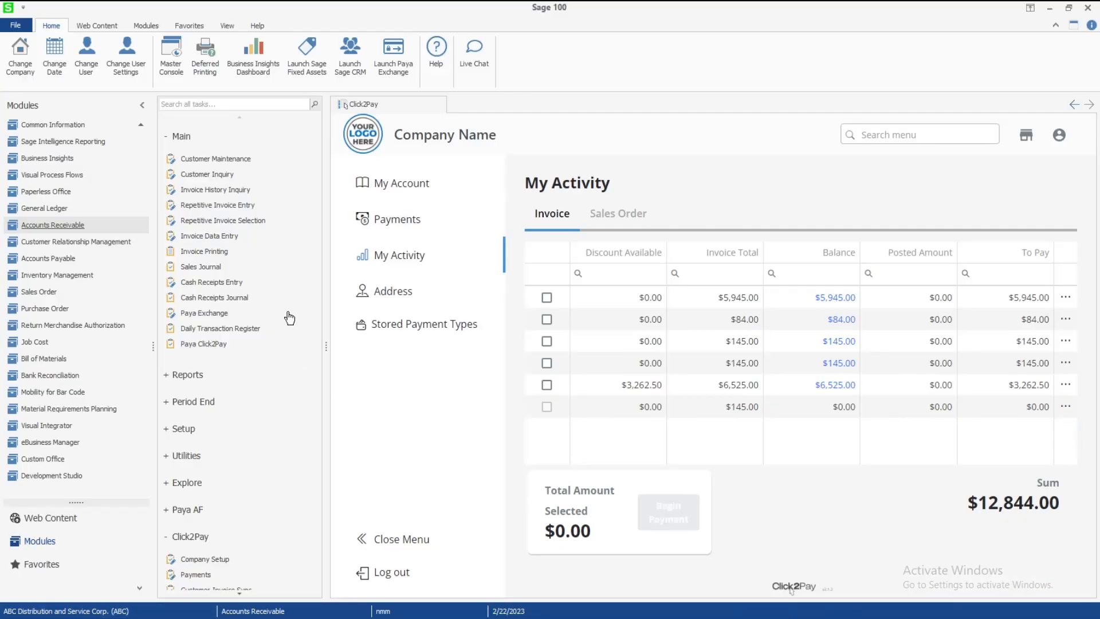
# Sync the $3,480.00 Paya, Inc. Click2Pay payment into cash receipts, then close the Payments window
pyautogui.scroll(-1, 238, 269)
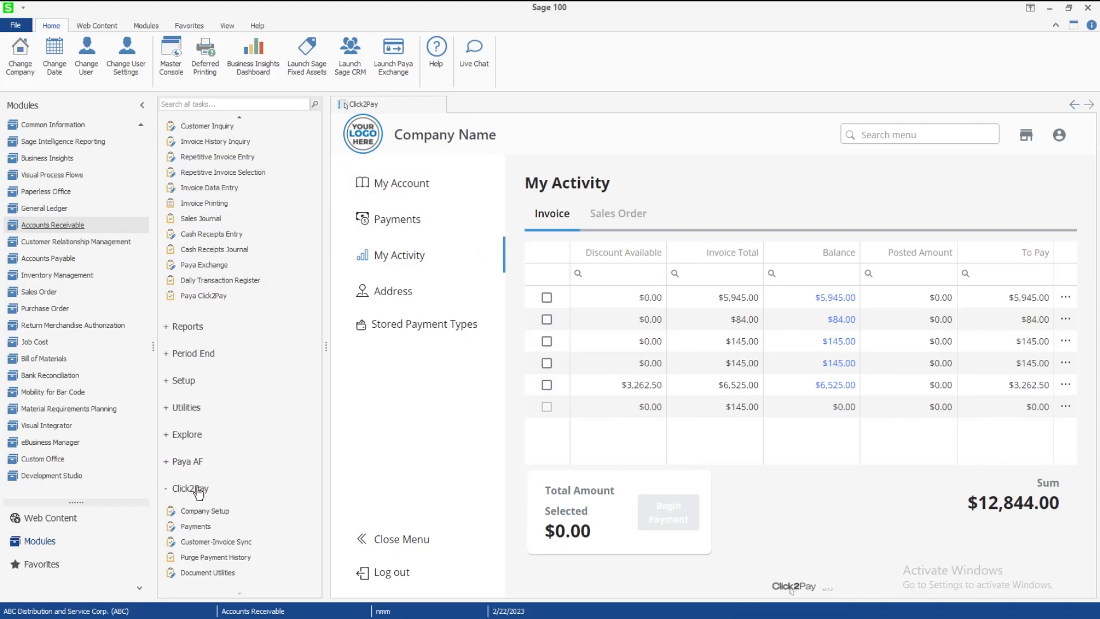
pyautogui.click(200, 529)
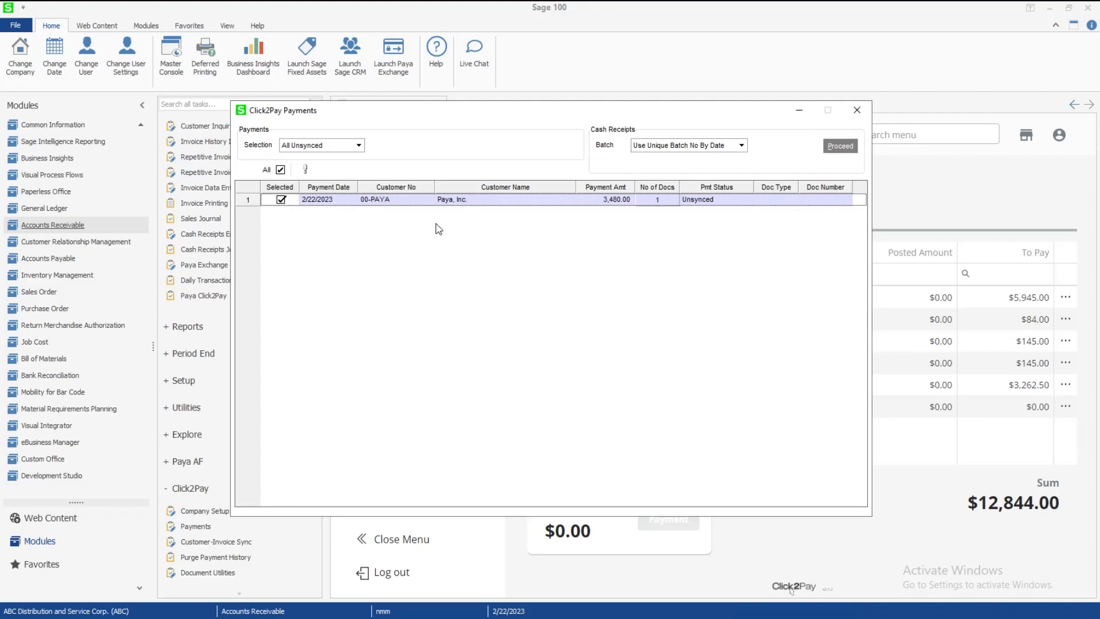
pyautogui.click(847, 147)
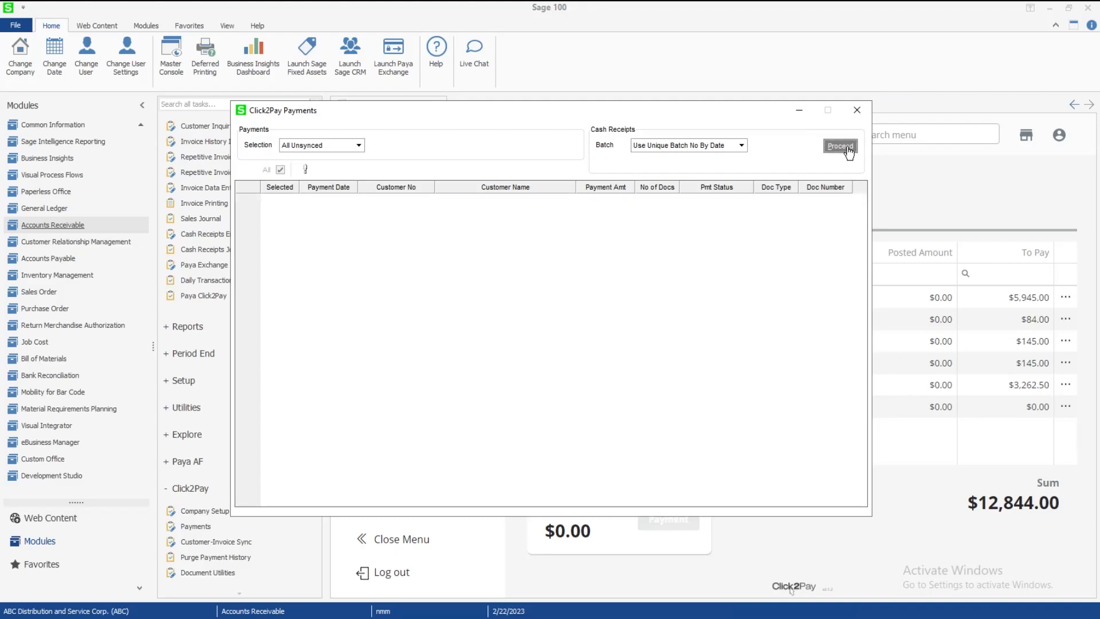
pyautogui.click(856, 109)
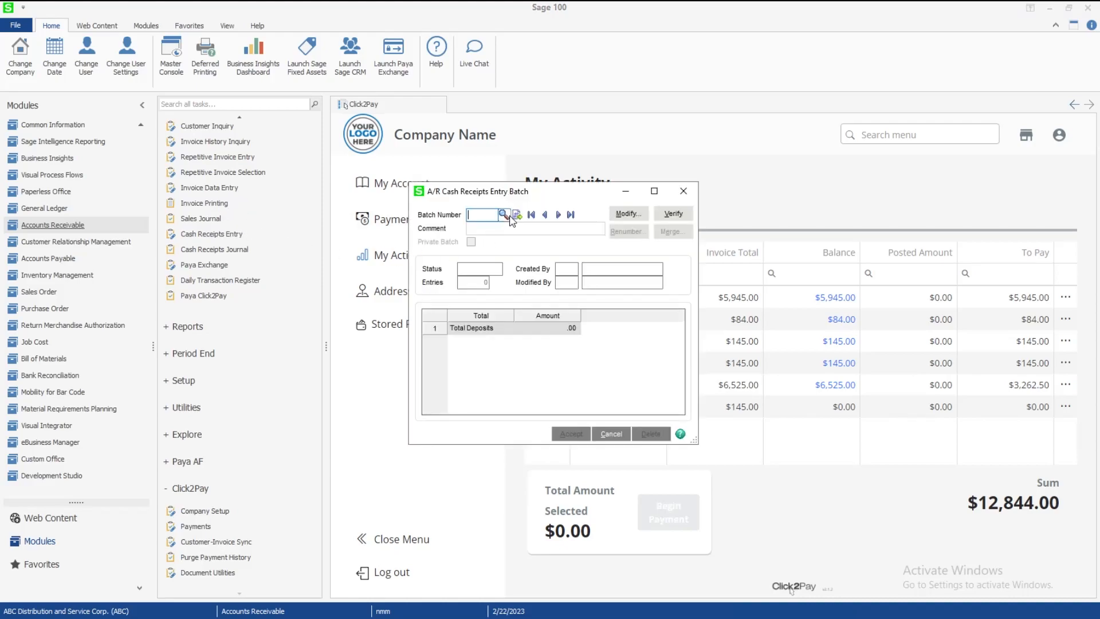
# Select A/R cash receipts batch 00020 from the batch lookup and accept it
pyautogui.click(509, 217)
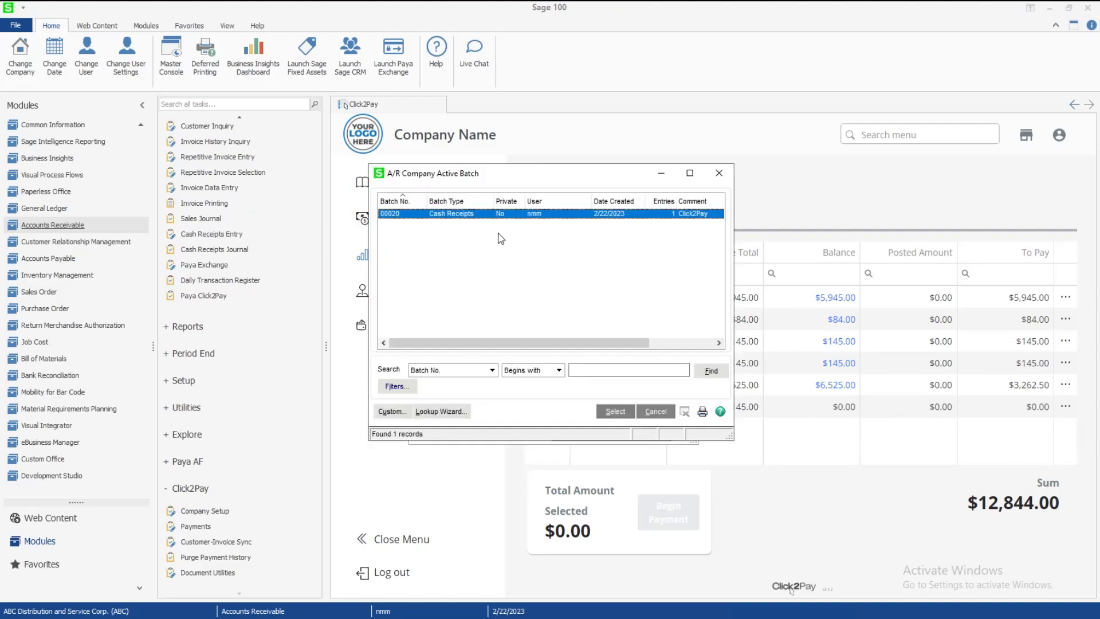
pyautogui.doubleClick(443, 218)
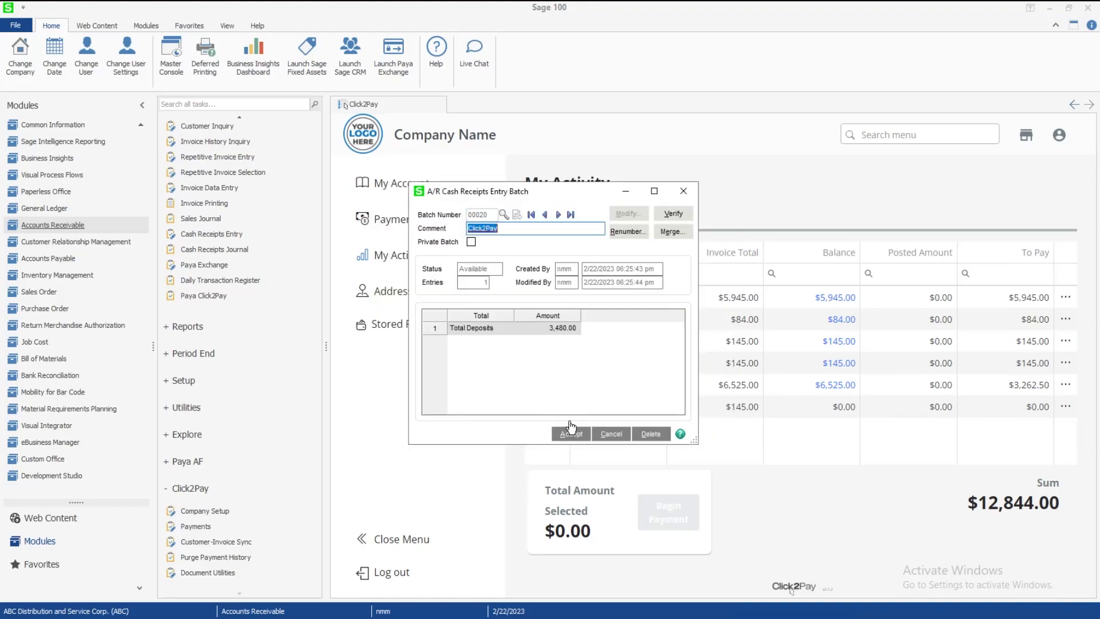
pyautogui.moveTo(519, 224); pyautogui.dragTo(459, 233)
pyautogui.click(568, 435)
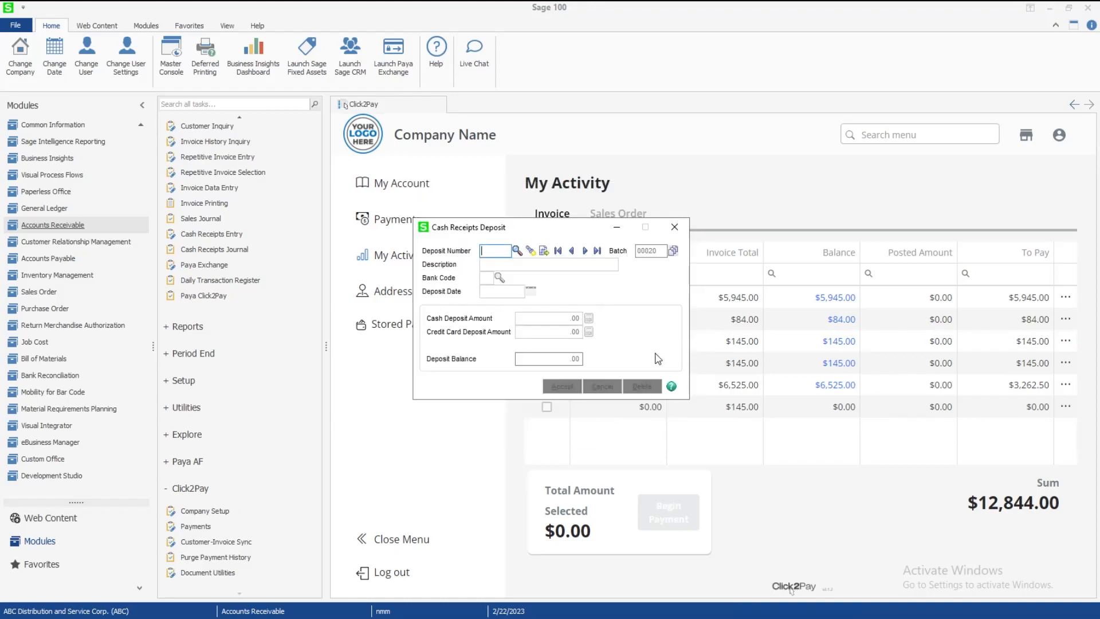
# Load Click2Pay deposit 00089 for 3,480.00 from the Deposit List and accept it
pyautogui.click(521, 252)
pyautogui.doubleClick(452, 213)
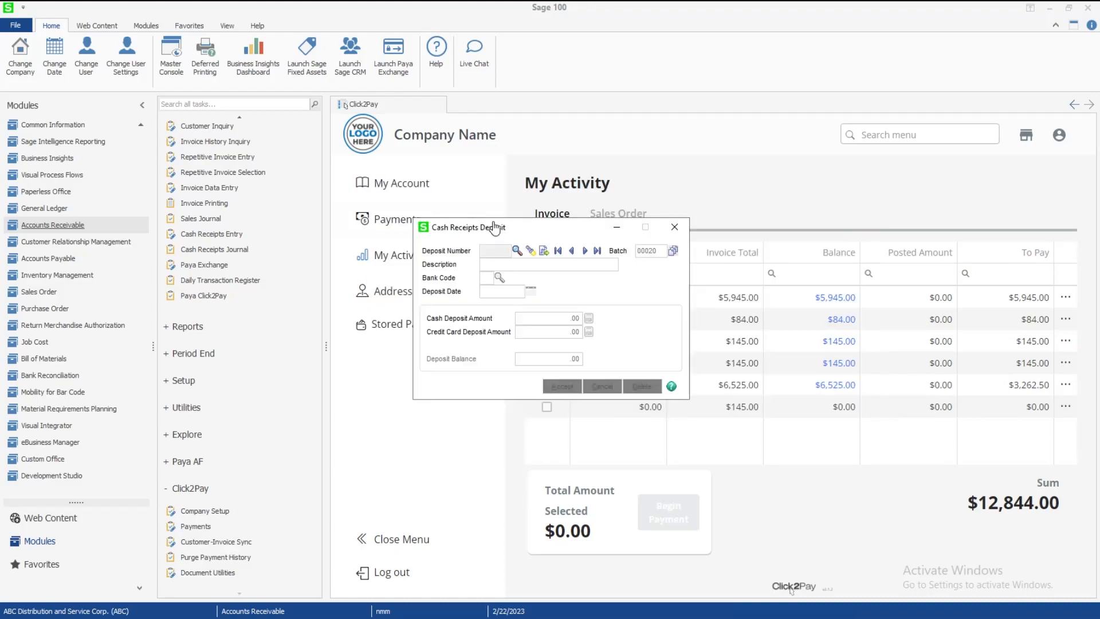
pyautogui.click(519, 333)
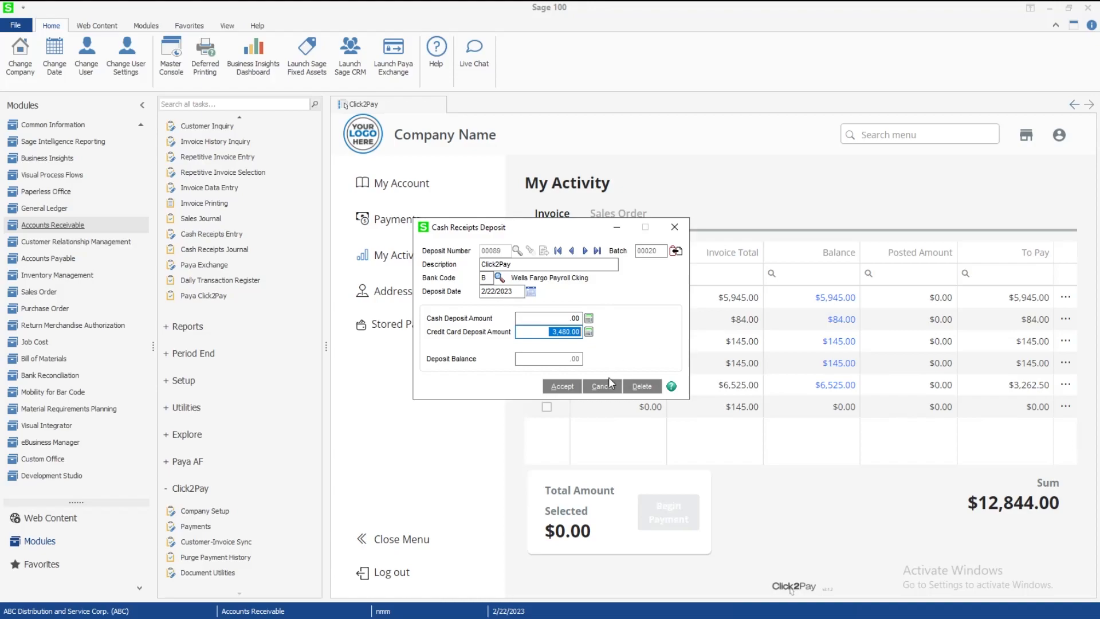
pyautogui.click(560, 387)
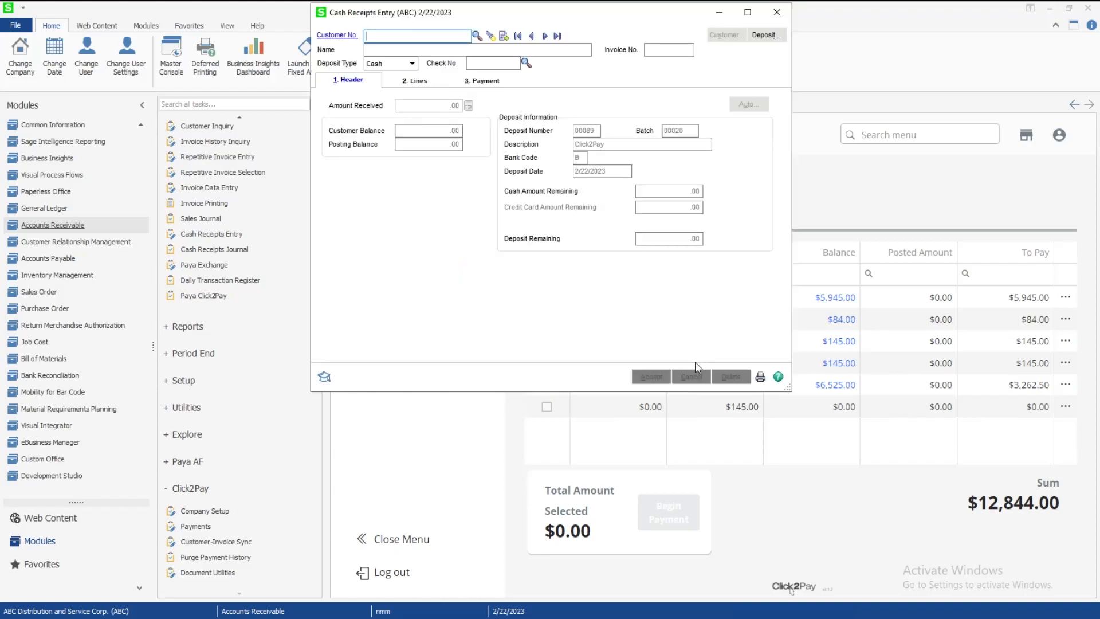
# Review receipt 000001's 3,480.00 application to invoice 0900035 and card authorization, then accept it
pyautogui.click(545, 36)
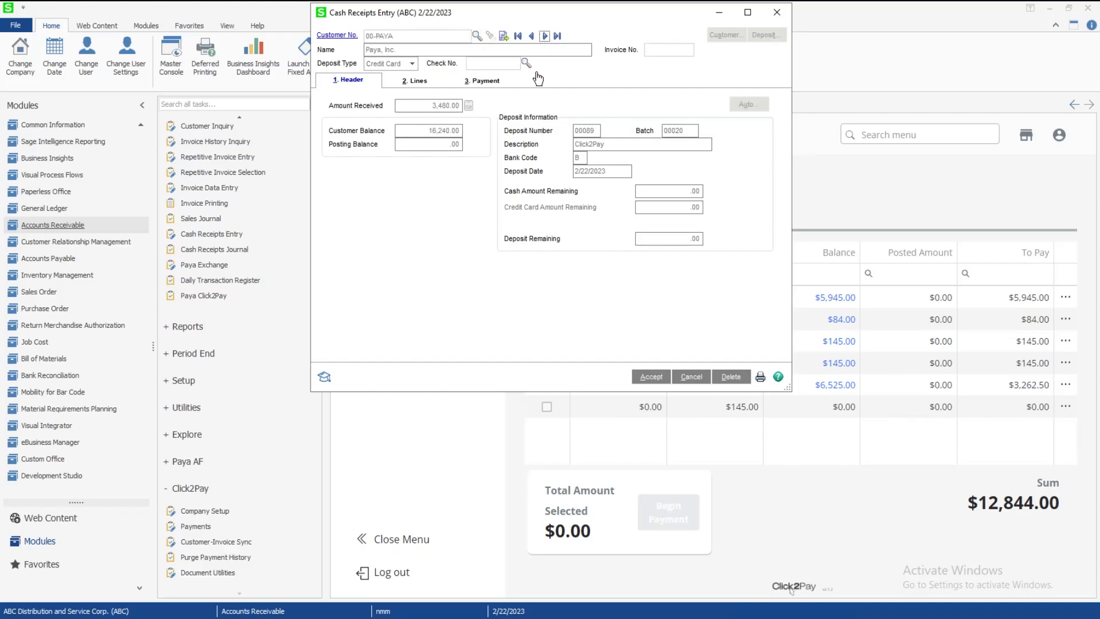
pyautogui.click(416, 81)
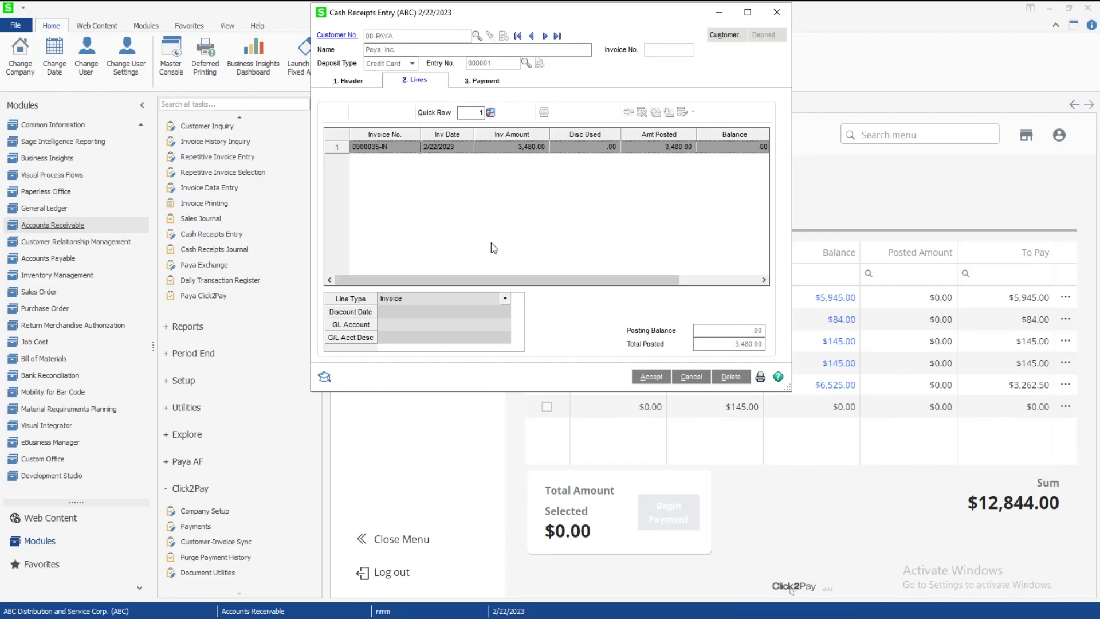
pyautogui.moveTo(473, 279); pyautogui.dragTo(596, 269)
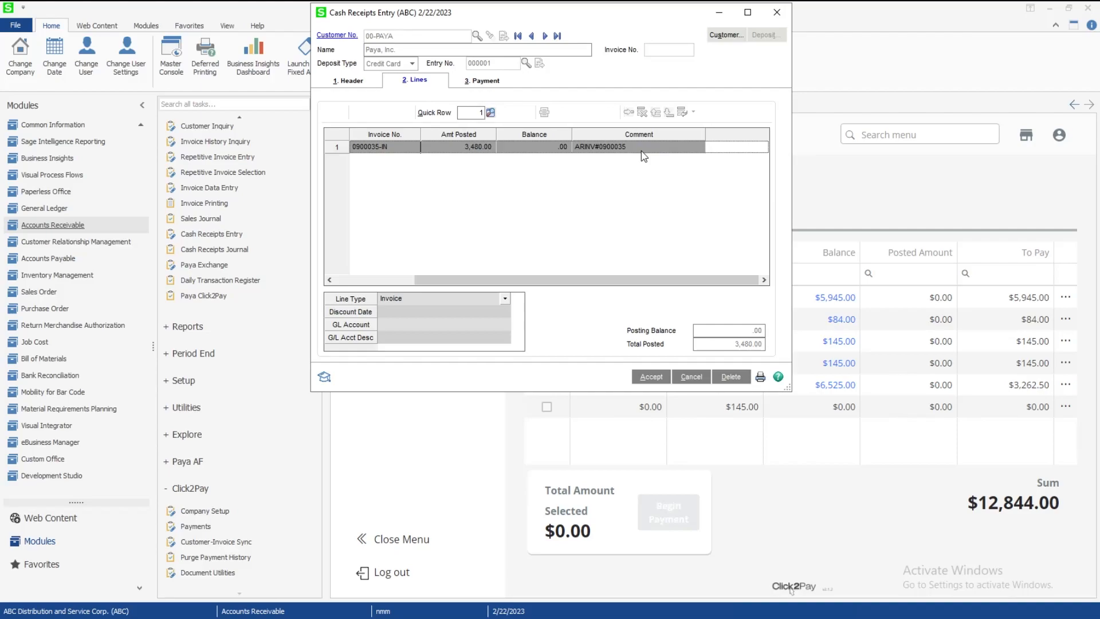
pyautogui.click(470, 83)
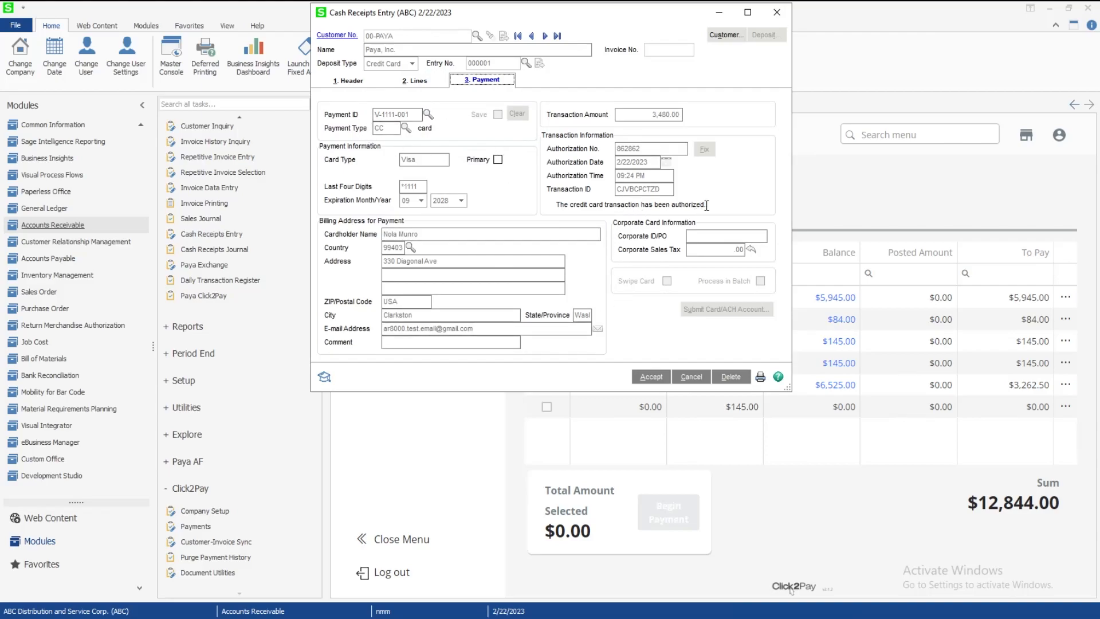
pyautogui.moveTo(706, 205); pyautogui.dragTo(556, 205)
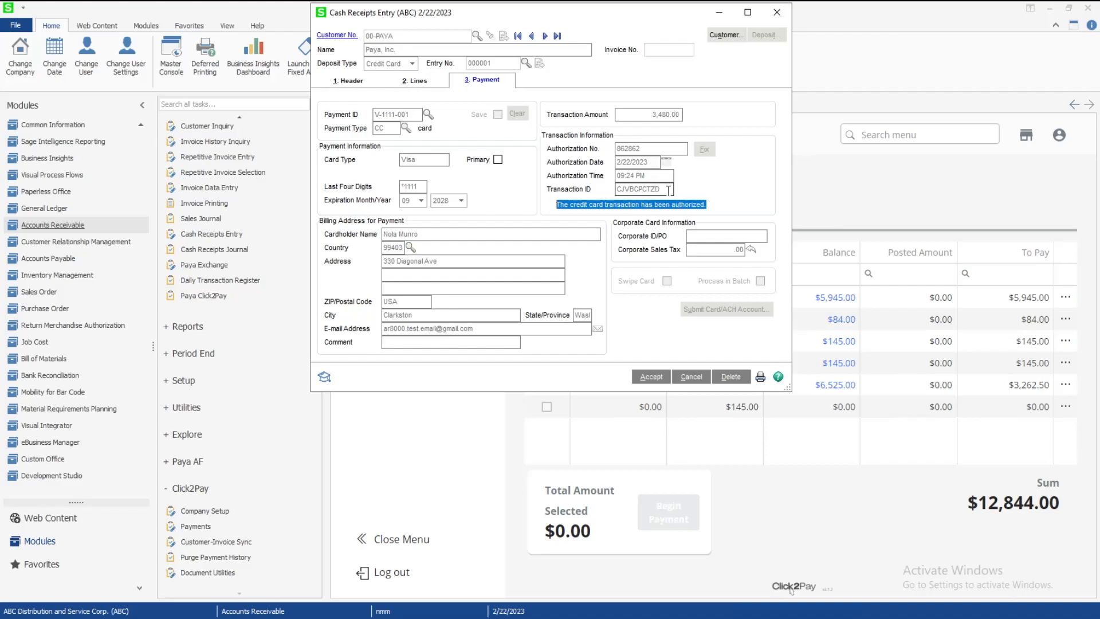
pyautogui.click(651, 377)
# Preview the Cash Receipts Journal for batch 00020
pyautogui.click(777, 12)
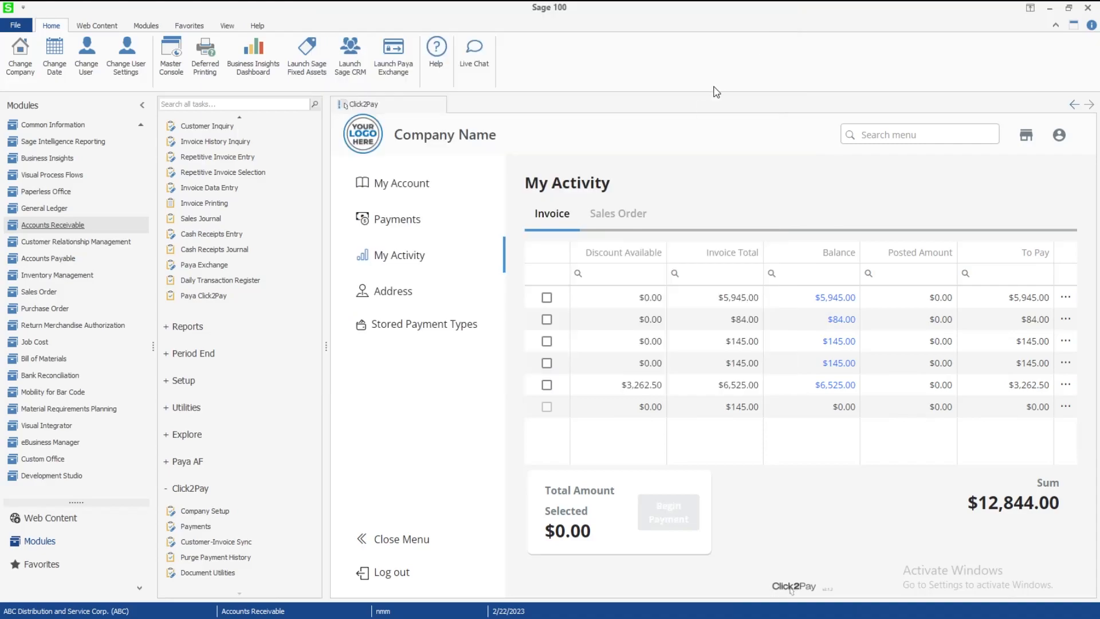
pyautogui.click(226, 256)
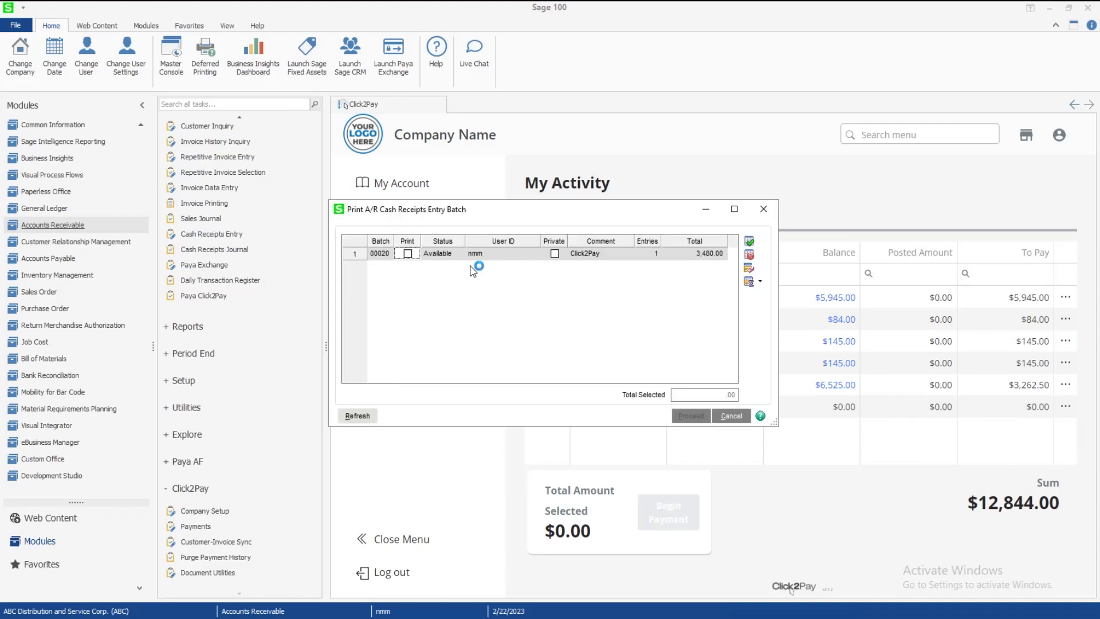
pyautogui.click(408, 254)
pyautogui.click(691, 415)
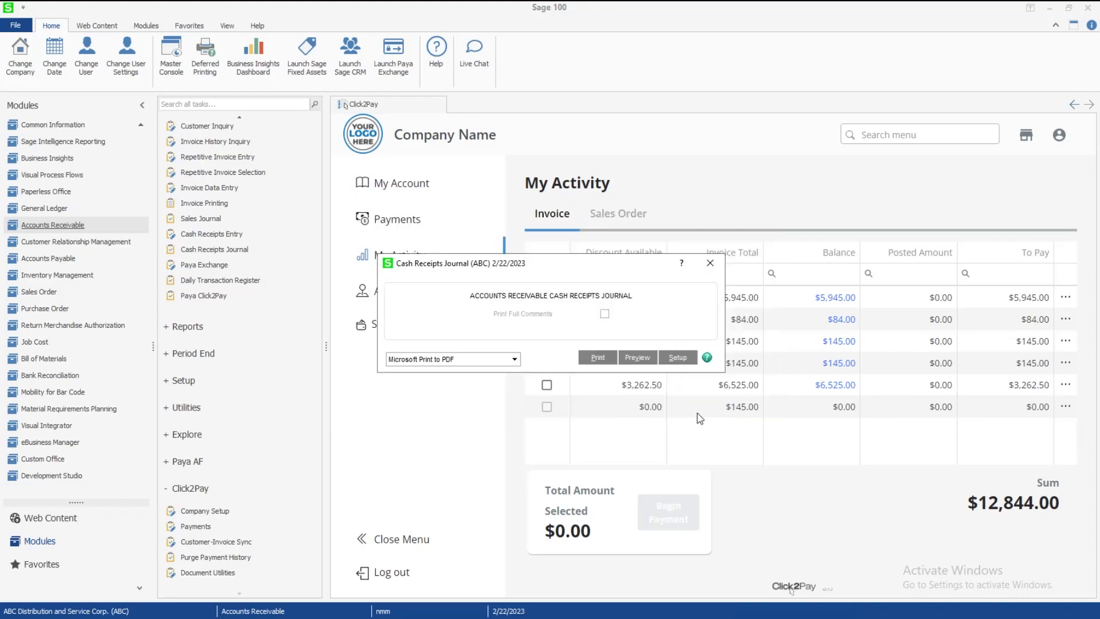
pyautogui.click(638, 359)
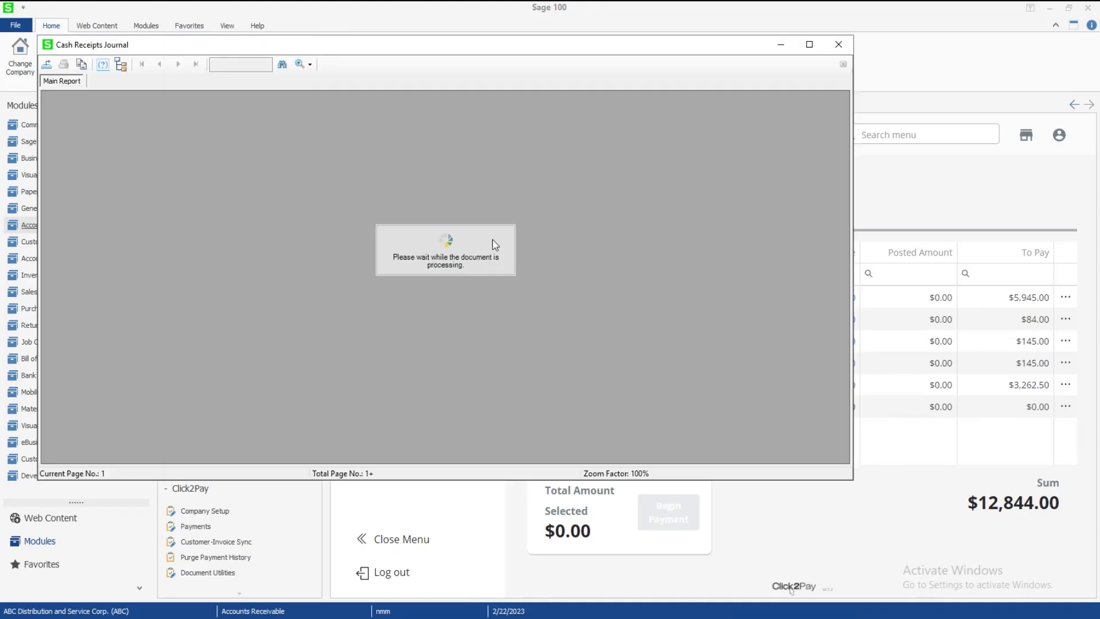
# Close the recap previews, update the journal, and decline printing the Daily Transaction Register
pyautogui.press('Escape')
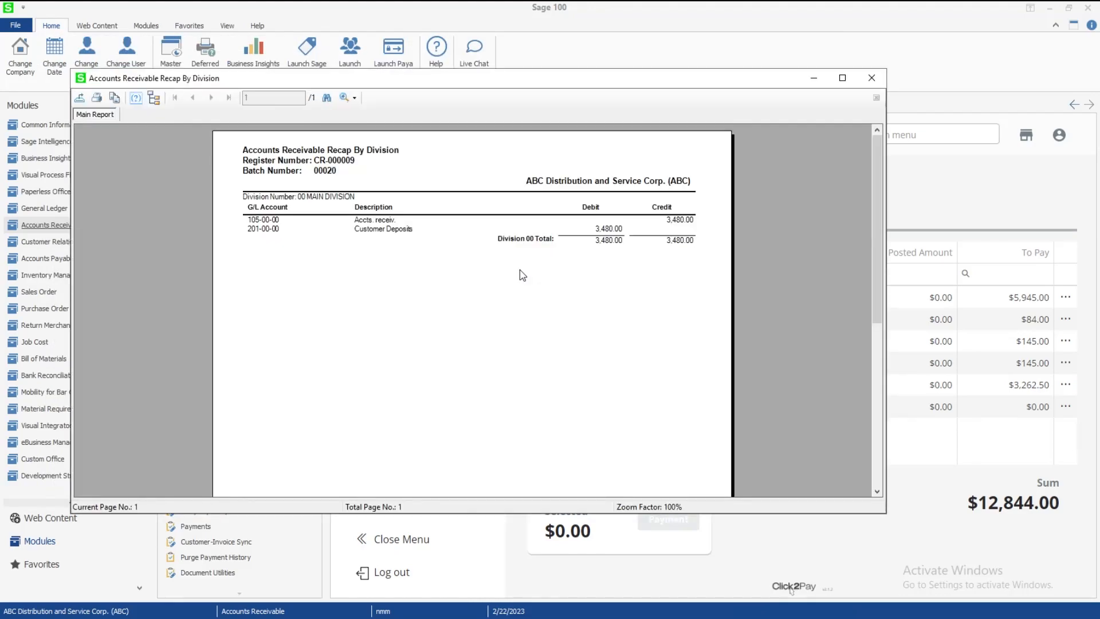
pyautogui.press('Escape')
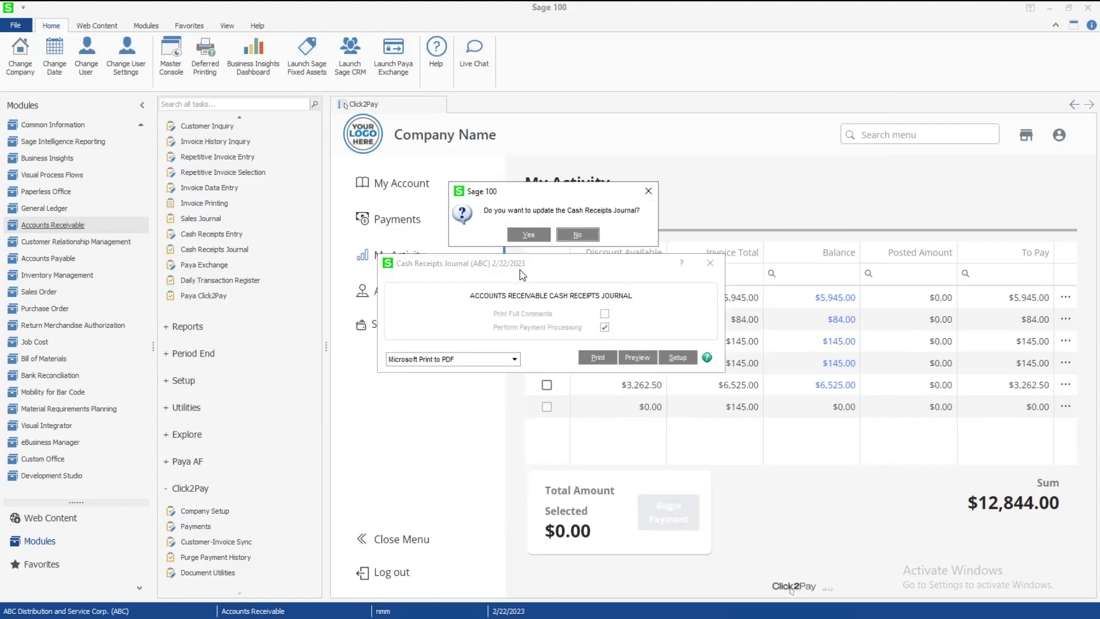
pyautogui.click(538, 240)
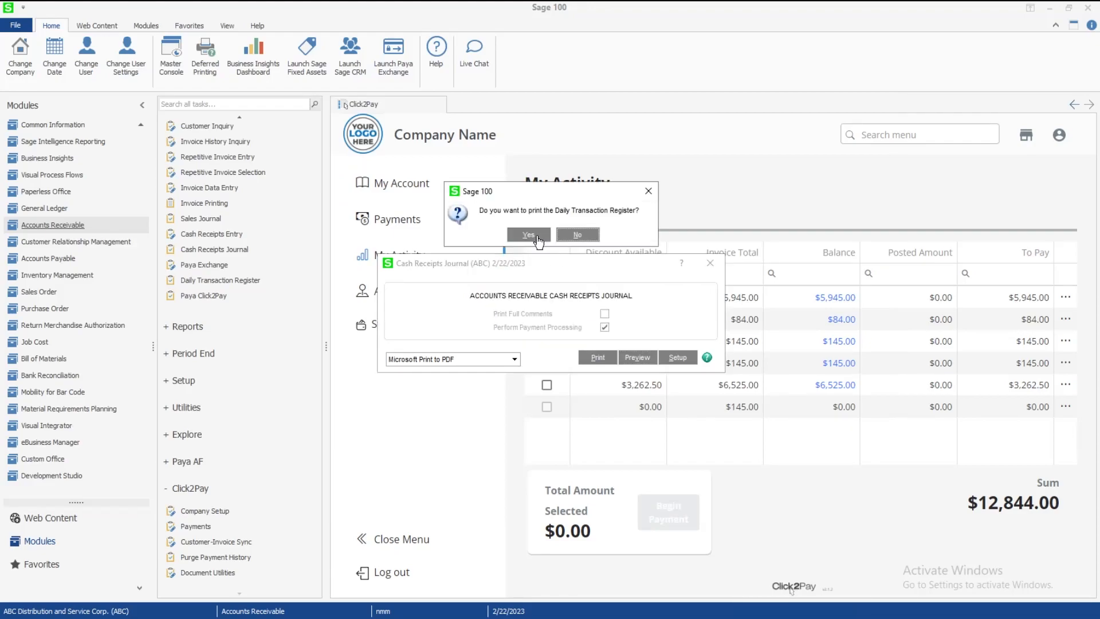
pyautogui.click(577, 235)
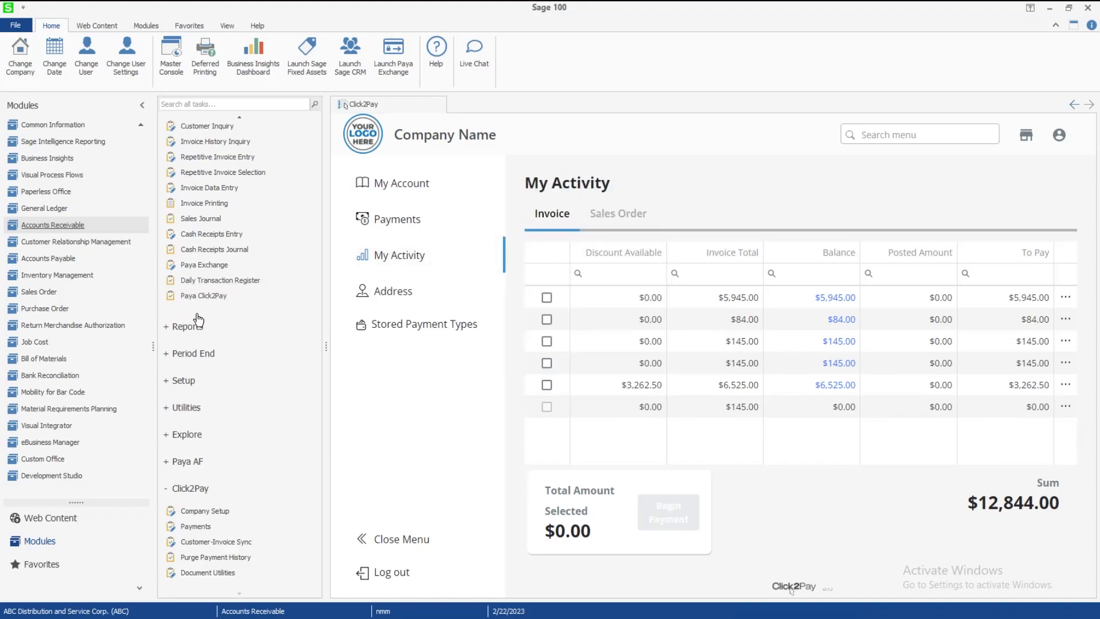
# Show invoice 0900035's transactions in Customer Maintenance, confirming a 0.00 balance and the 3,480.00 payment
pyautogui.scroll(2, 238, 289)
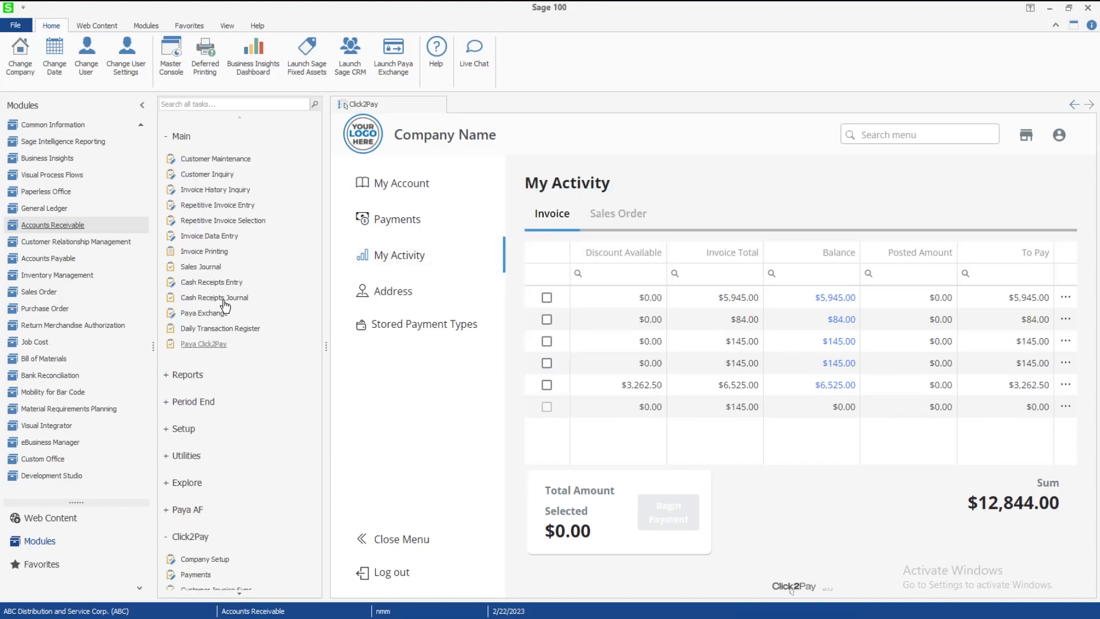
pyautogui.click(216, 163)
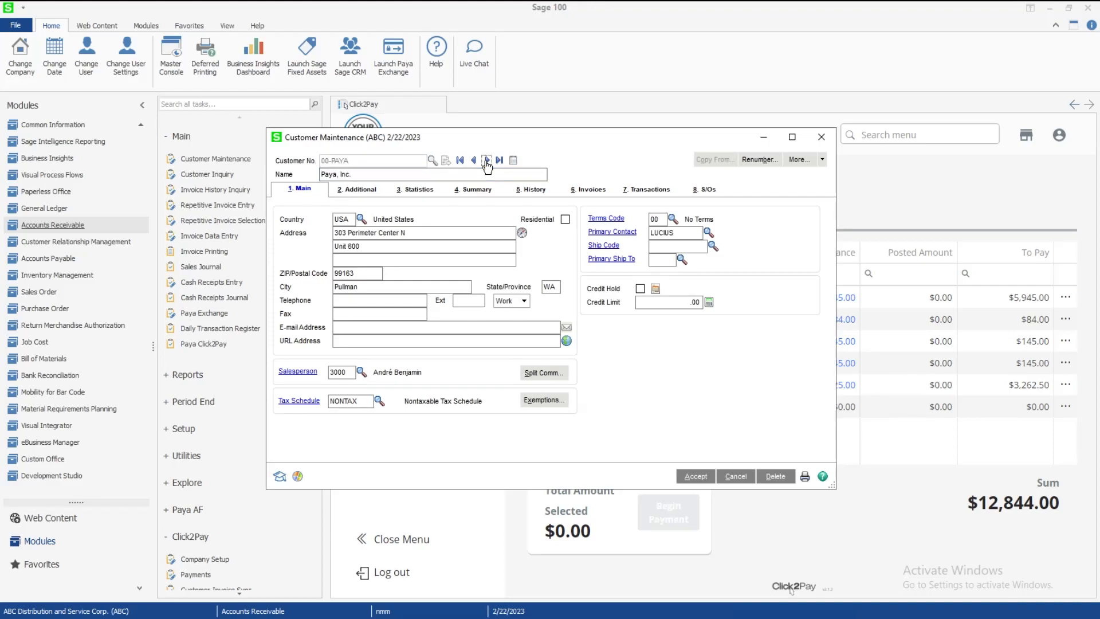
pyautogui.click(586, 189)
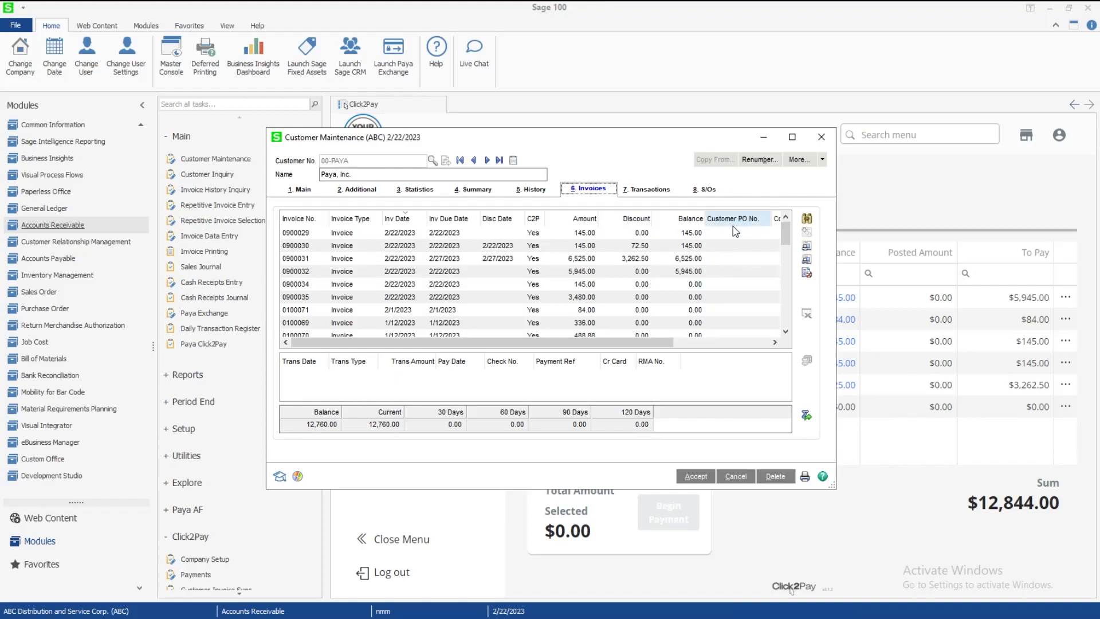
pyautogui.scroll(-3, 700, 251)
pyautogui.scroll(4, 700, 251)
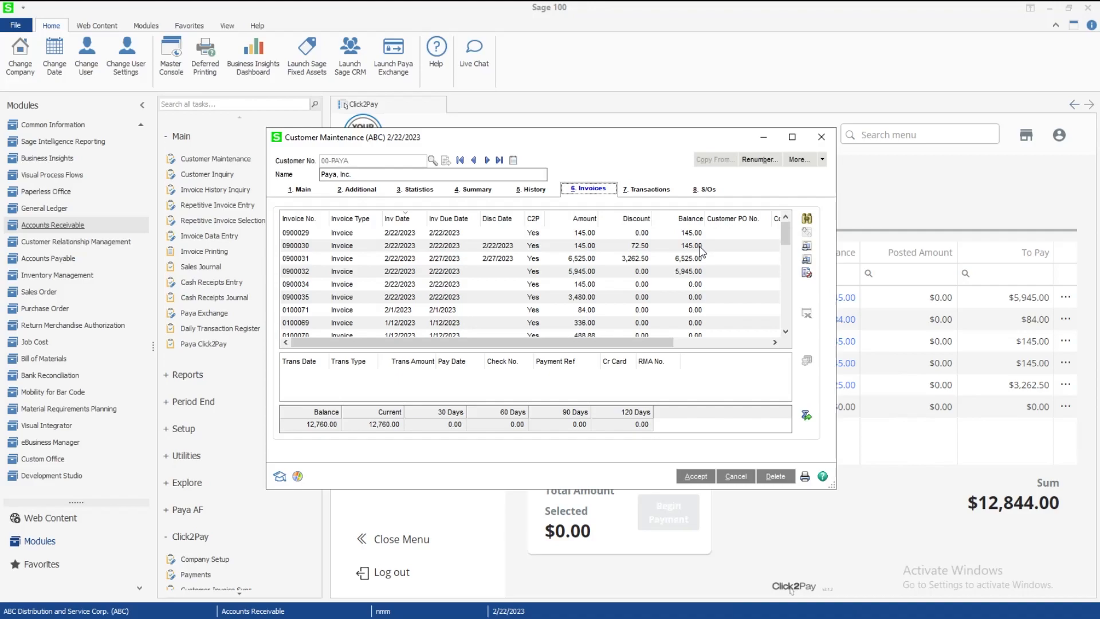
pyautogui.click(580, 298)
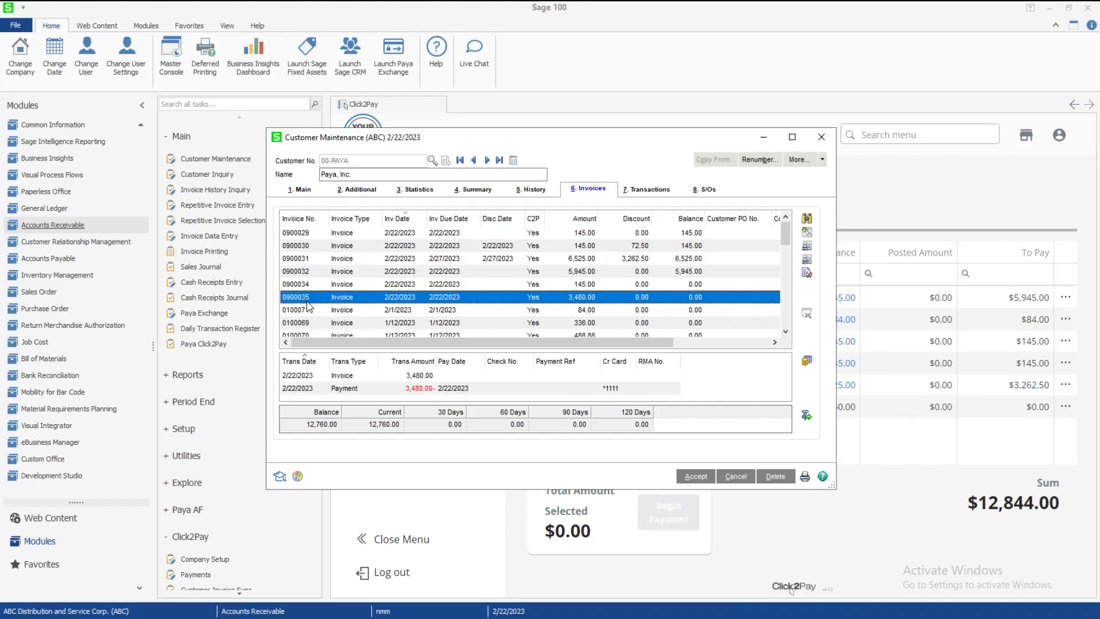